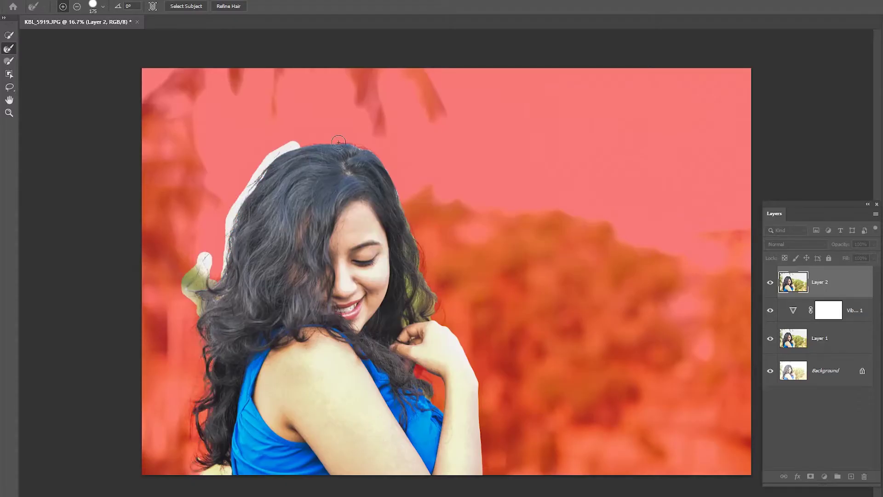
Brush along the top and face-side edge of the woman's hair with the Refine Edge Brush to refine the selection.
drag(339, 142, 399, 215)
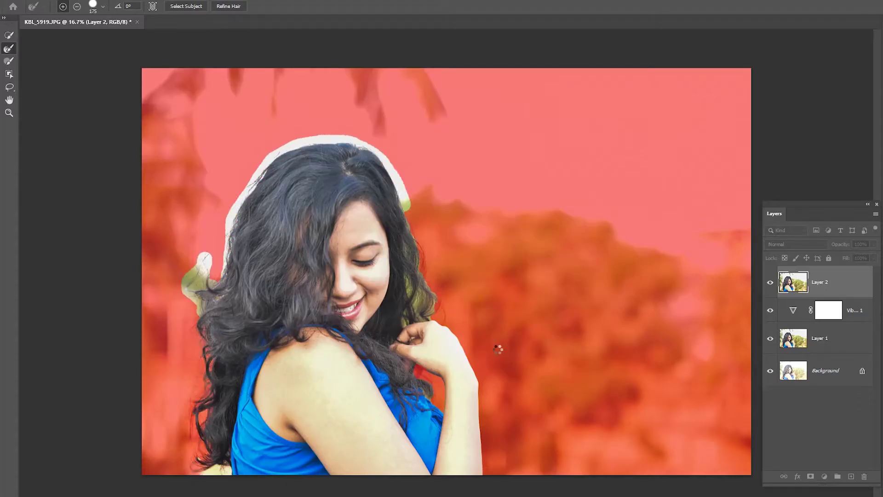
drag(431, 291, 399, 193)
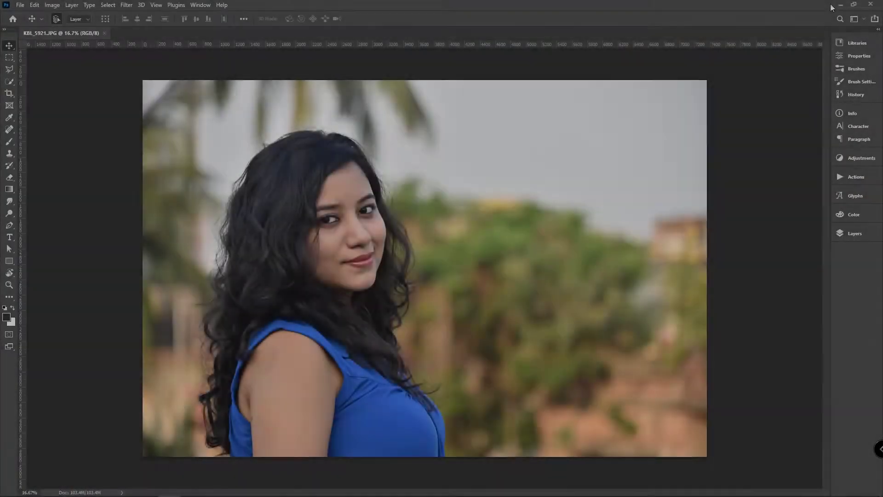
Duplicate the Background layer of the portrait.
key(F7)
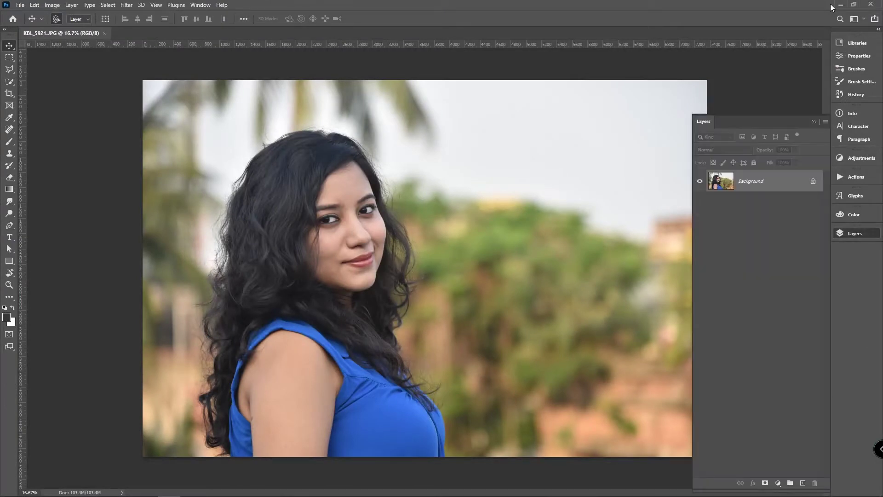
key(ctrl+j)
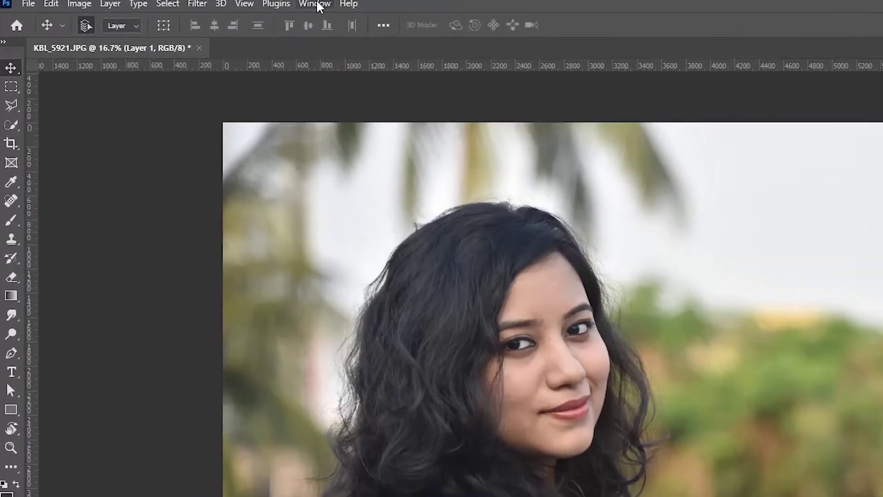
Compare the Blue, Green and Red channels one at a time and leave only the Red channel active.
click(203, 5)
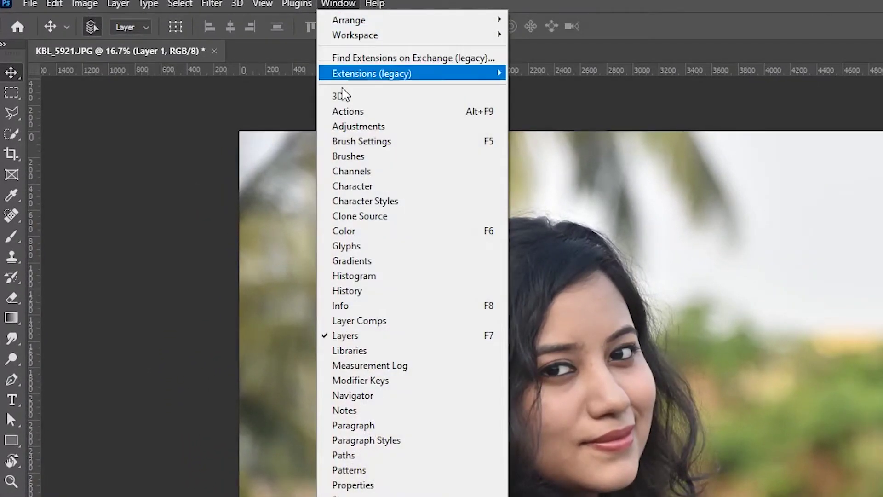
click(342, 170)
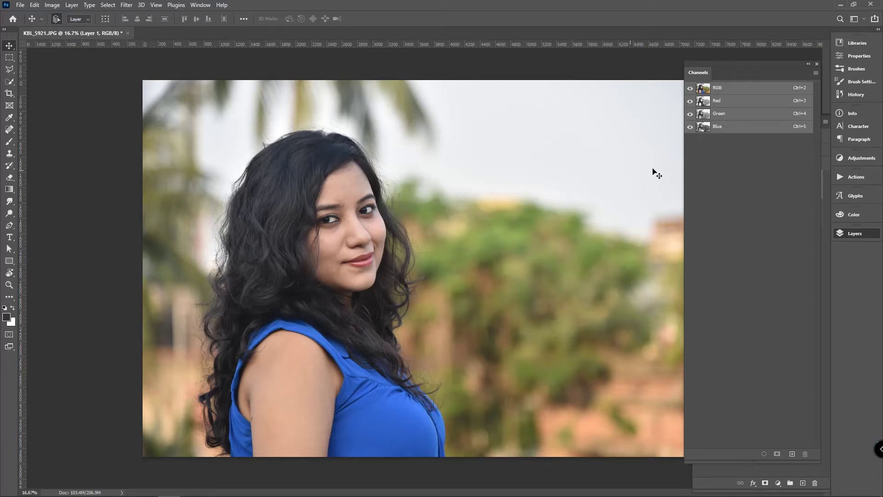
click(718, 129)
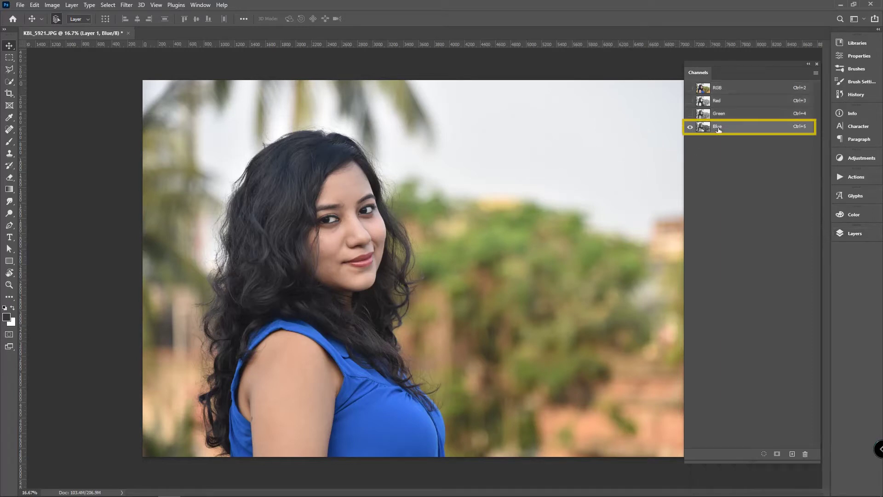
click(721, 116)
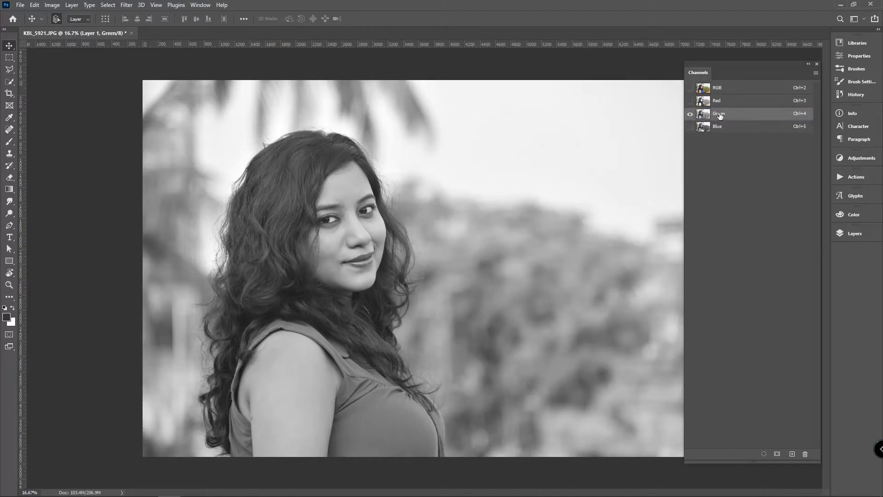
click(720, 102)
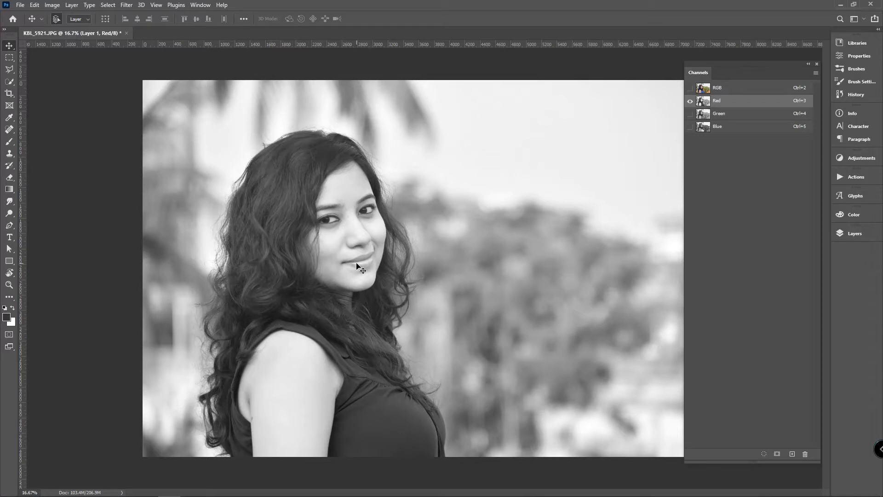
Apply Levels to the Red channel with a black input of 71, bringing in the white point and adjusting the midtones.
key(ctrl+l)
drag(615, 244, 638, 246)
drag(721, 247, 684, 246)
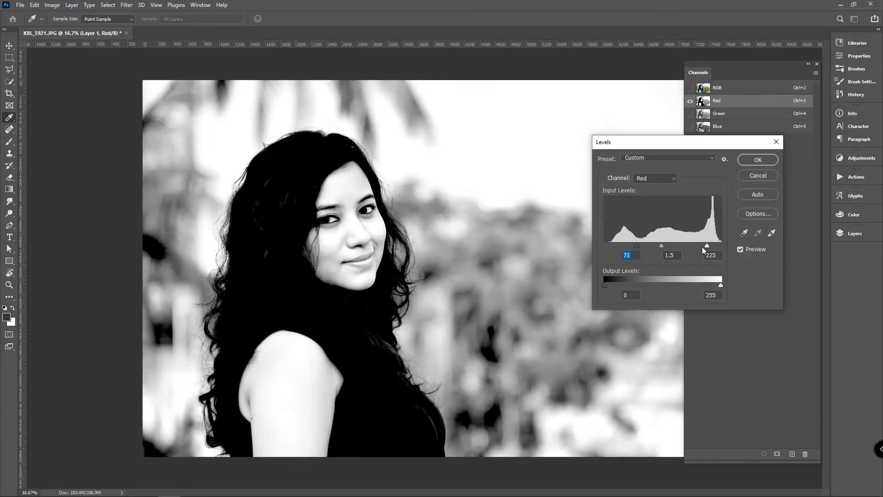
mouse_move(653, 246)
mouse_down()
mouse_move(621, 244)
mouse_move(650, 245)
mouse_up()
click(758, 159)
Run Levels on the Red channel a second time, moving the white and black inputs inward for a harder silhouette.
key(ctrl+l)
drag(721, 245, 691, 246)
drag(620, 244, 623, 244)
click(758, 159)
key(v)
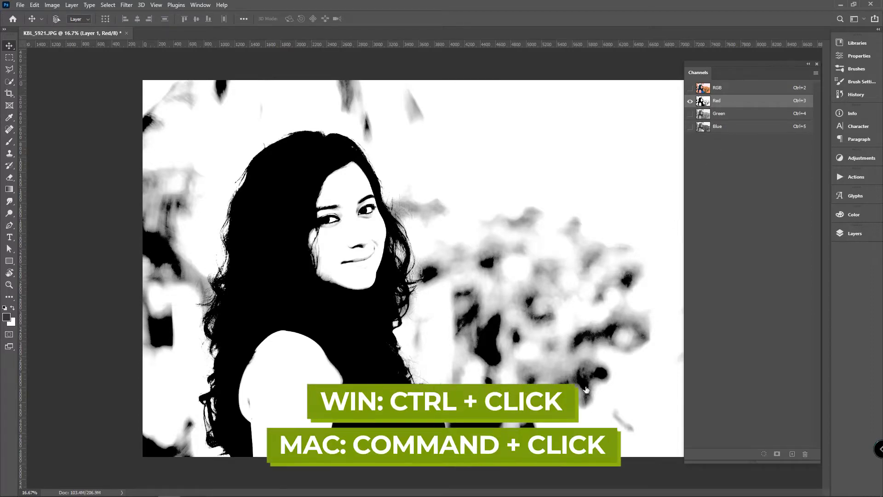
Load the Red channel as a selection and add the dark foliage beside the woman's front with the Polygonal Lasso.
ctrl+click(703, 101)
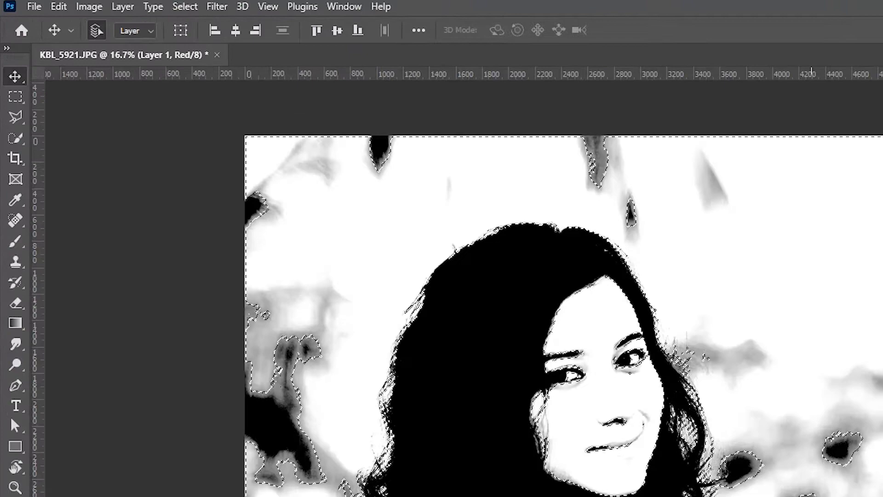
key(l)
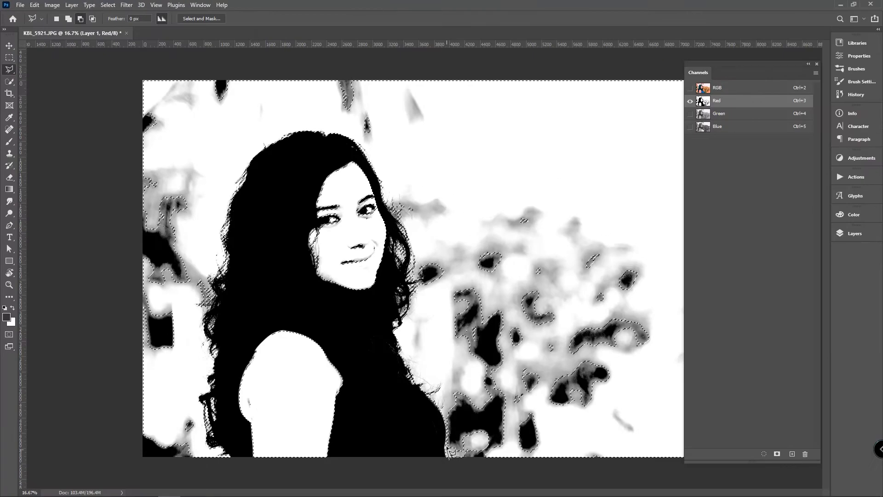
key(Escape)
shift+click(455, 469)
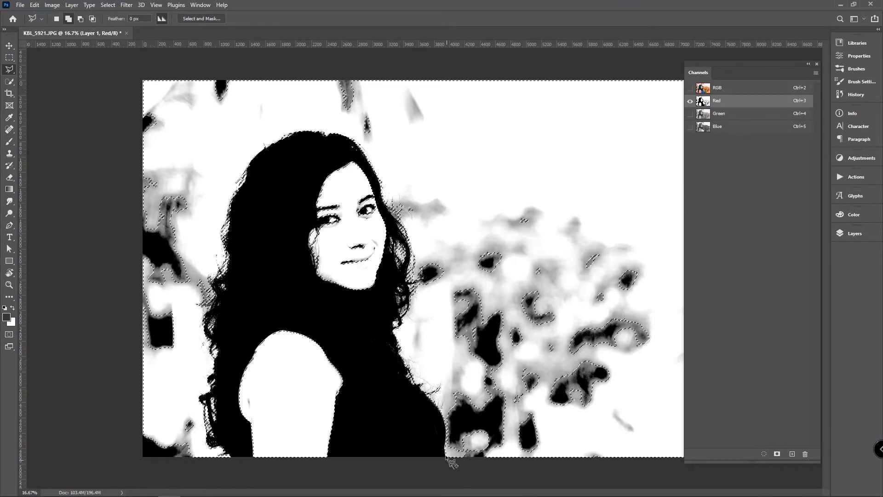
click(446, 447)
click(446, 400)
click(451, 373)
click(419, 289)
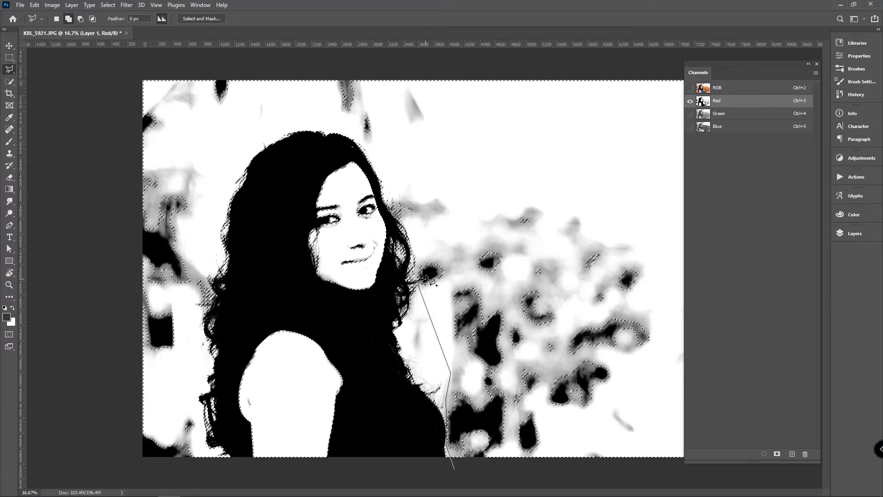
click(419, 260)
click(503, 195)
click(587, 198)
click(668, 247)
click(741, 471)
click(657, 485)
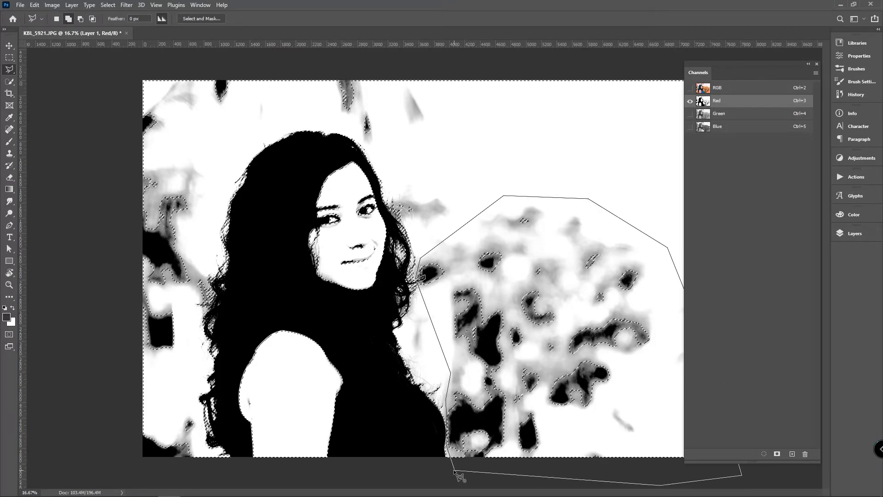
click(454, 469)
Add the dark patches in the photo's lower-left background, behind the woman's hair and back, to the selection.
click(125, 380)
click(177, 392)
click(199, 420)
click(202, 445)
click(225, 457)
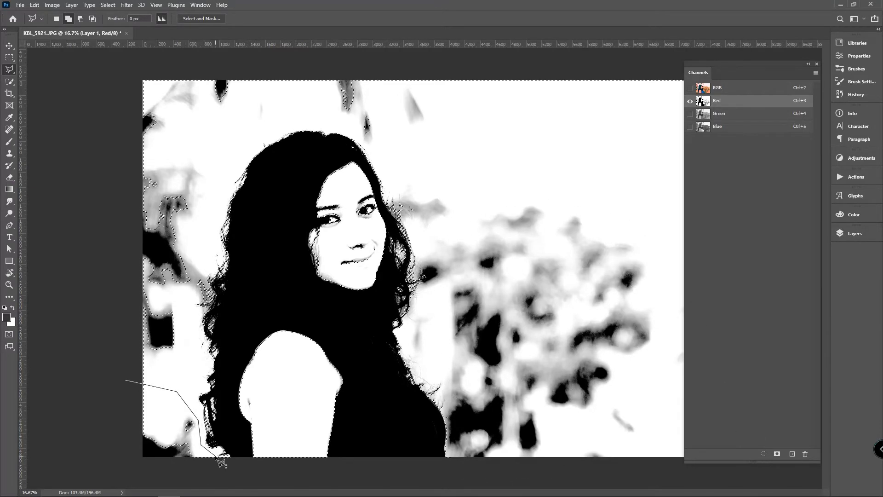
click(229, 460)
click(129, 463)
click(126, 381)
Add the remaining background patches along the photo's left edge and above the woman's head to the selection.
click(172, 377)
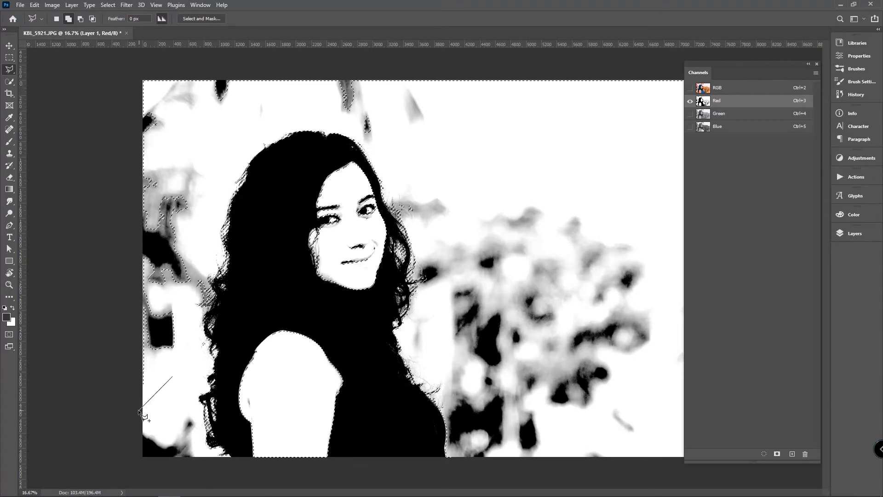
click(138, 408)
click(119, 162)
click(143, 70)
click(383, 77)
click(391, 150)
click(295, 114)
click(223, 145)
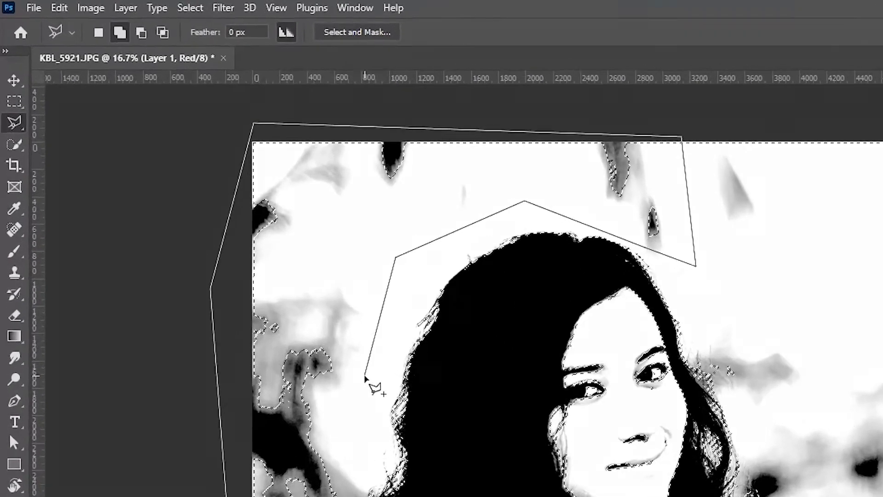
click(206, 211)
click(354, 496)
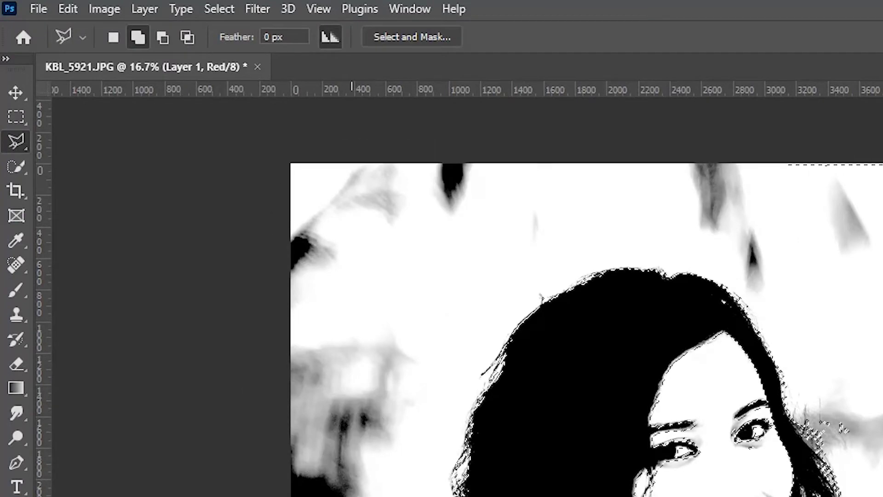
click(163, 37)
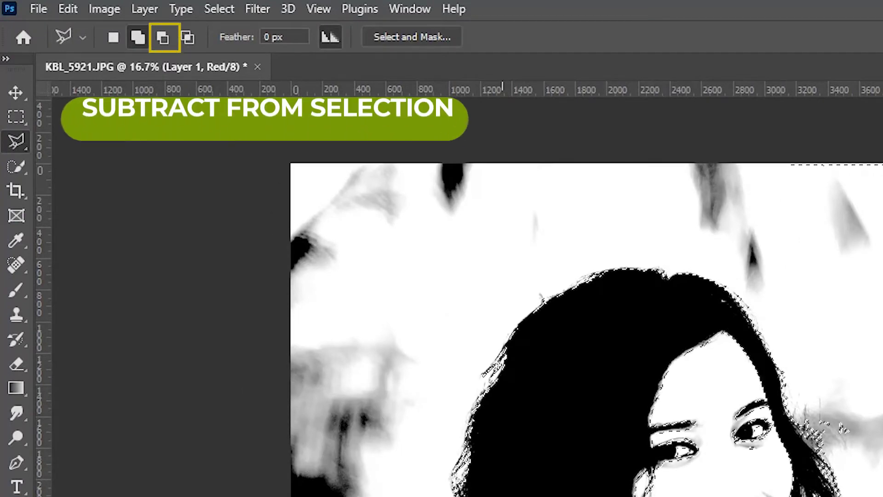
key(shift)
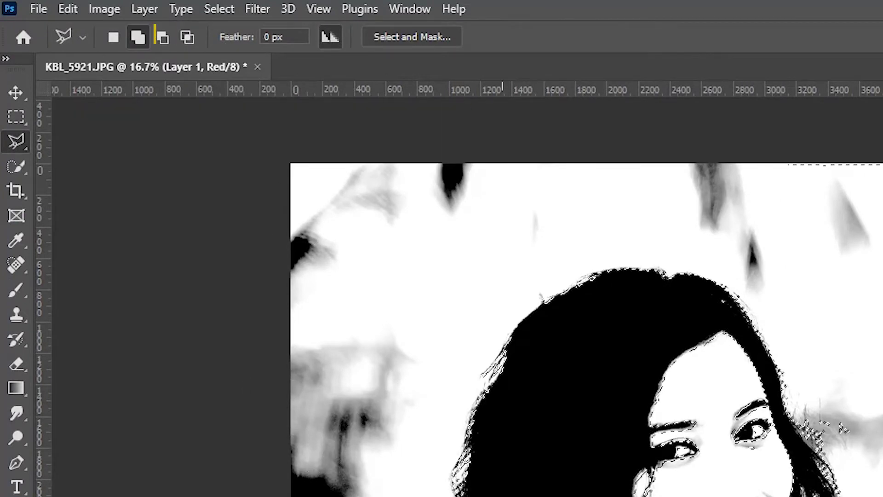
click(597, 385)
double_click(644, 334)
key(ctrl+z)
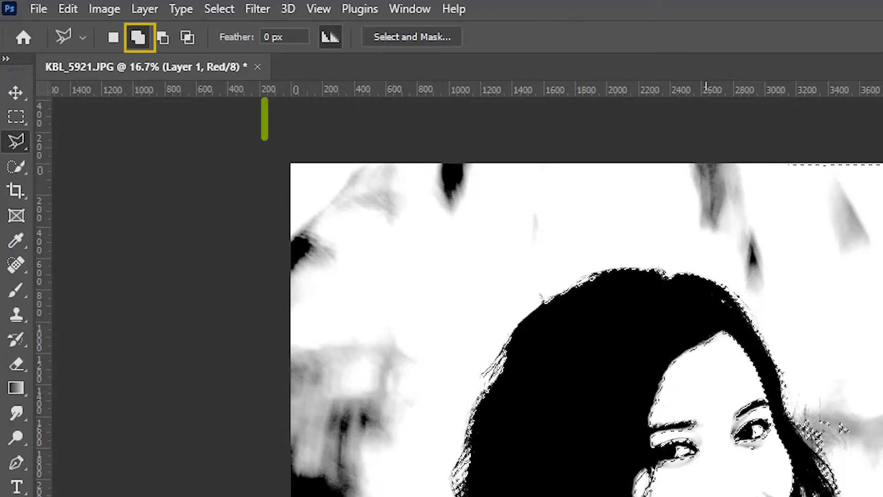
Subtract the woman's face from the selection with Polygonal Lasso outlines around it.
key(alt)
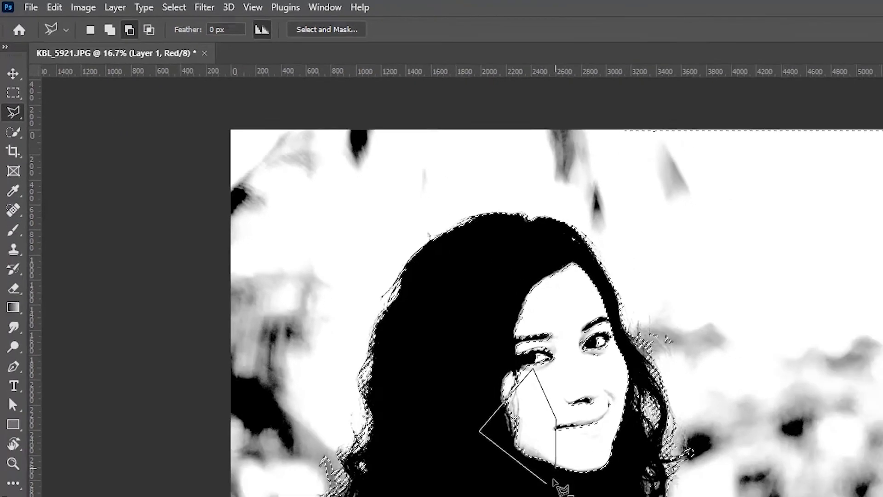
click(548, 484)
click(525, 490)
click(458, 398)
click(493, 283)
click(542, 244)
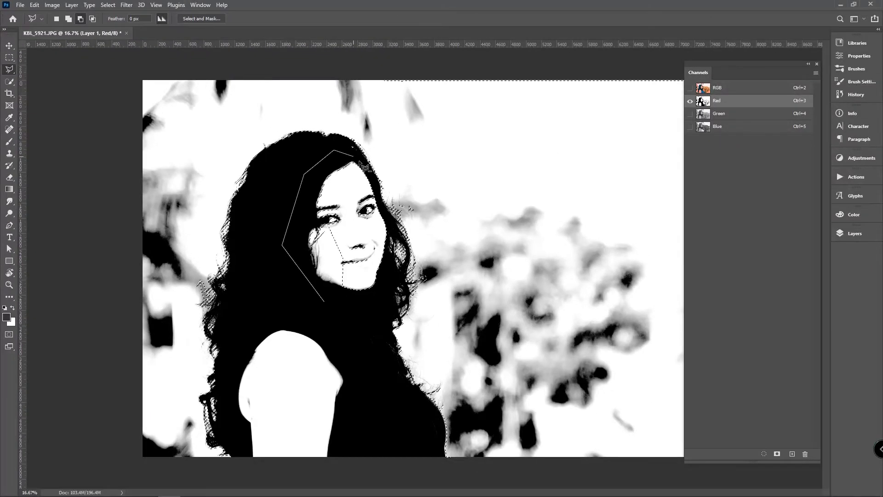
double_click(326, 302)
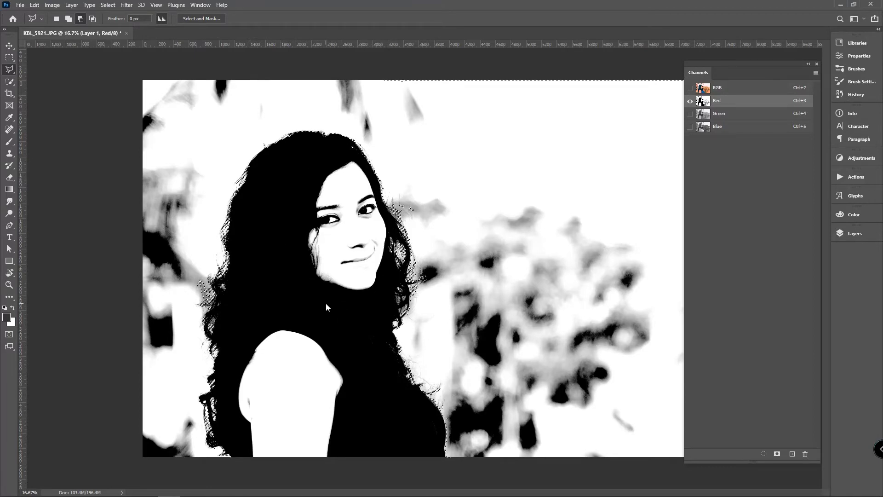
key(v)
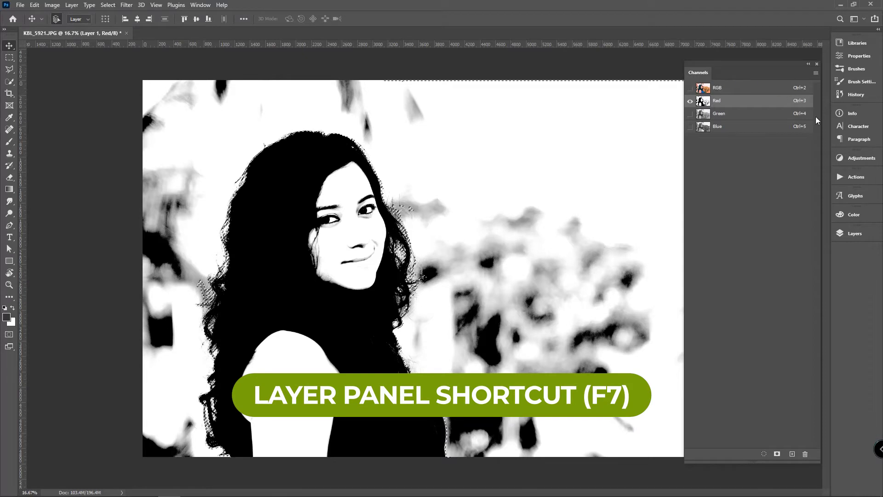
Copy the woman from the Background to a new layer using the inverted selection, and hide the other layers.
key(F7)
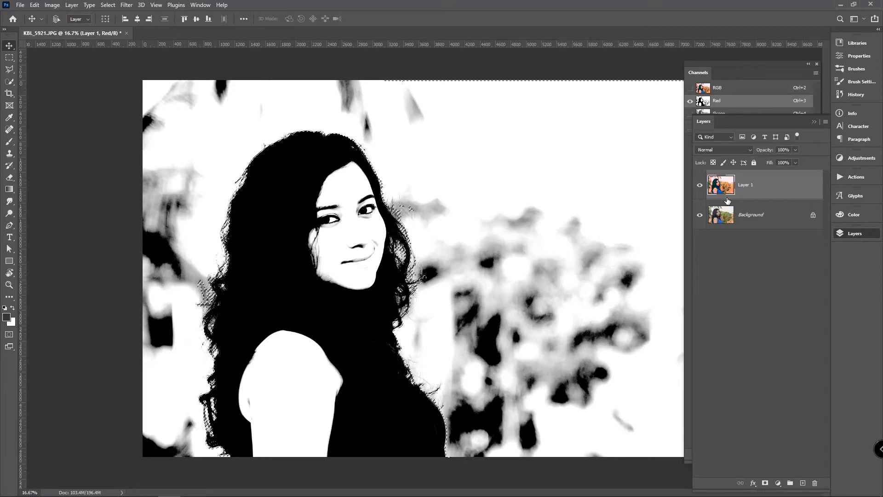
click(742, 216)
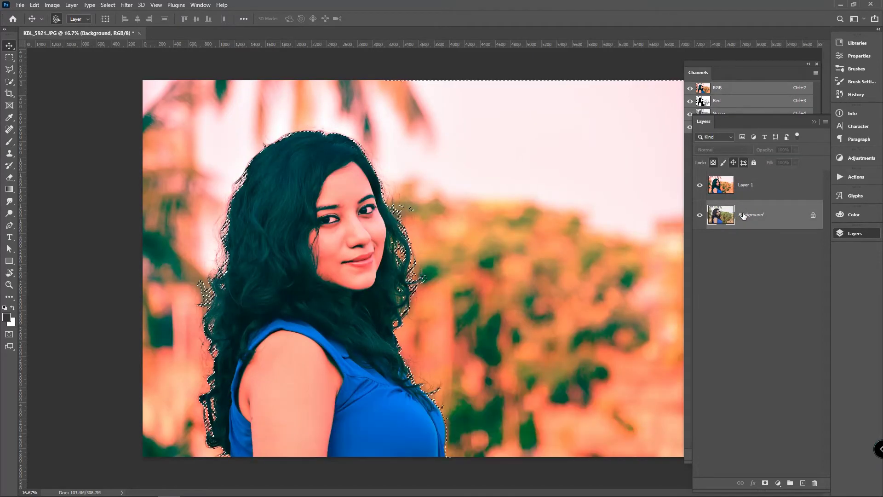
key(shift+ctrl+i)
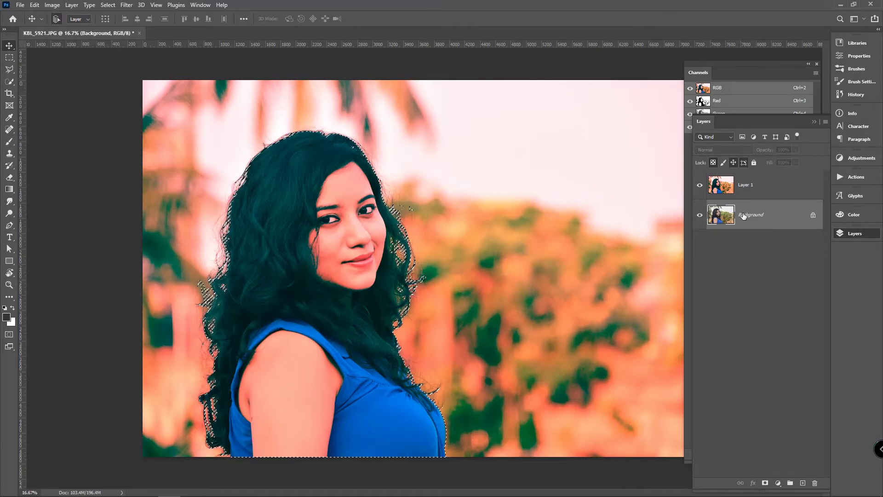
key(ctrl+j)
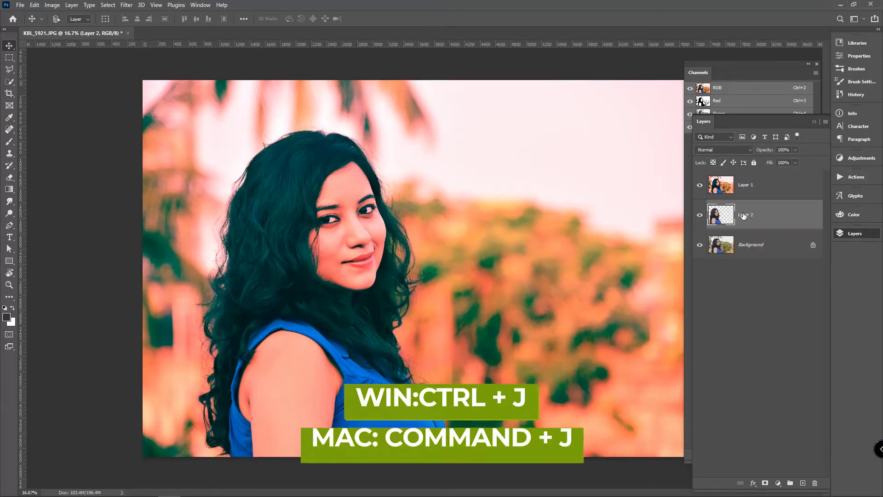
click(701, 186)
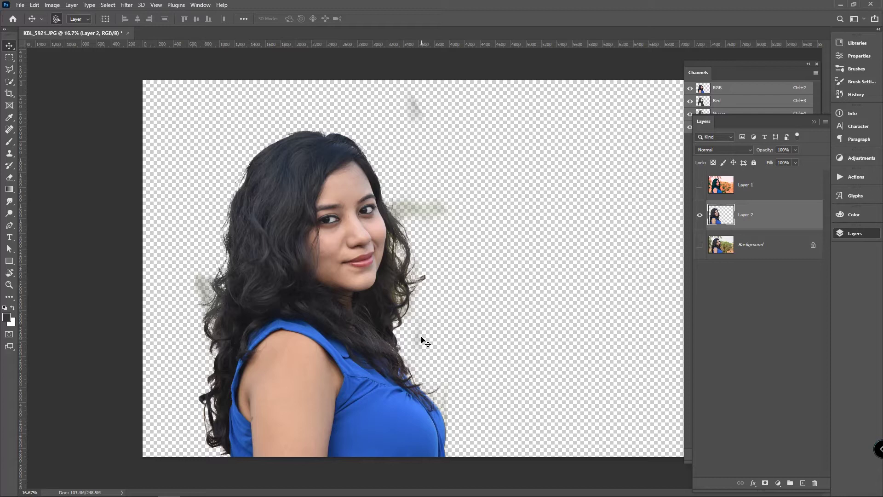
Add a layer mask to Layer 2 and paint black over the leftover background patches above the woman's head and beside her face-side hair.
click(765, 483)
key(d)
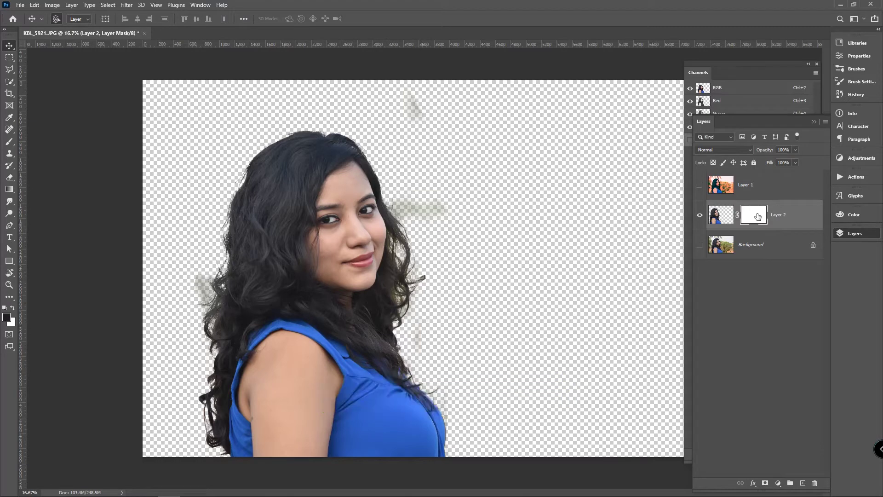
key(b)
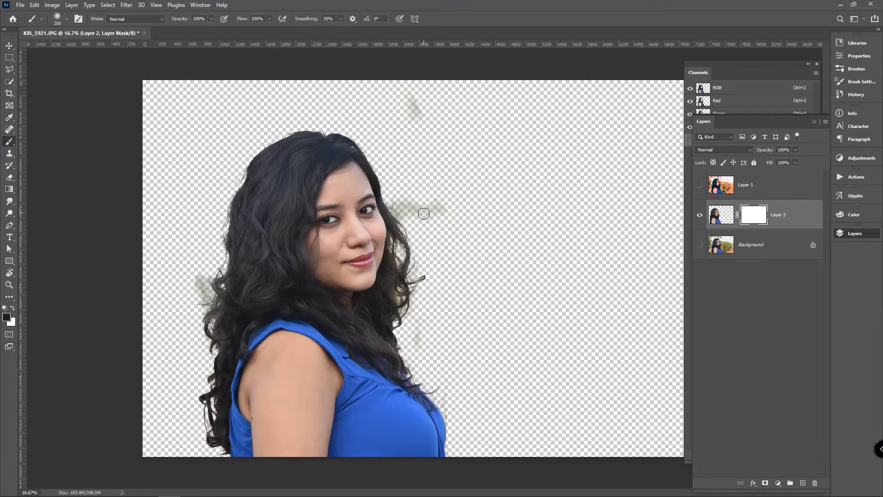
mouse_move(422, 219)
mouse_down()
mouse_move(411, 208)
mouse_move(434, 198)
mouse_move(438, 220)
mouse_up()
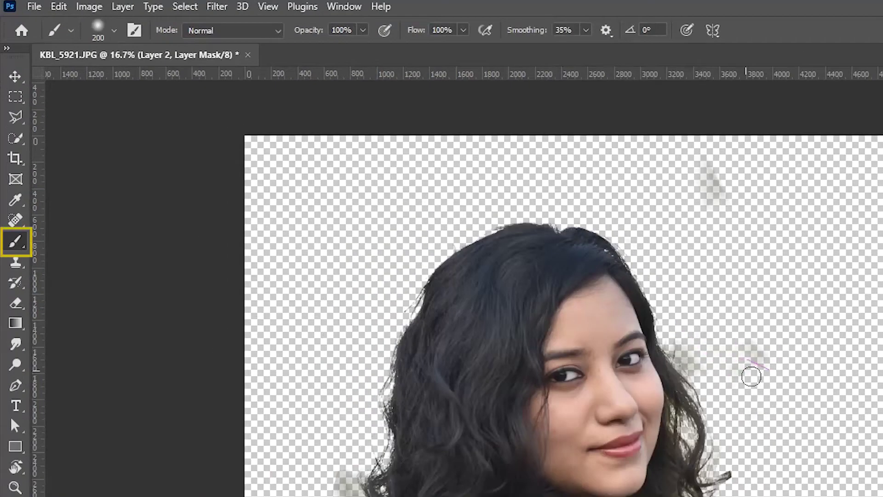
mouse_move(752, 376)
mouse_down()
mouse_move(755, 344)
mouse_move(737, 361)
mouse_up()
mouse_move(705, 159)
mouse_down()
mouse_move(721, 184)
mouse_move(702, 149)
mouse_up()
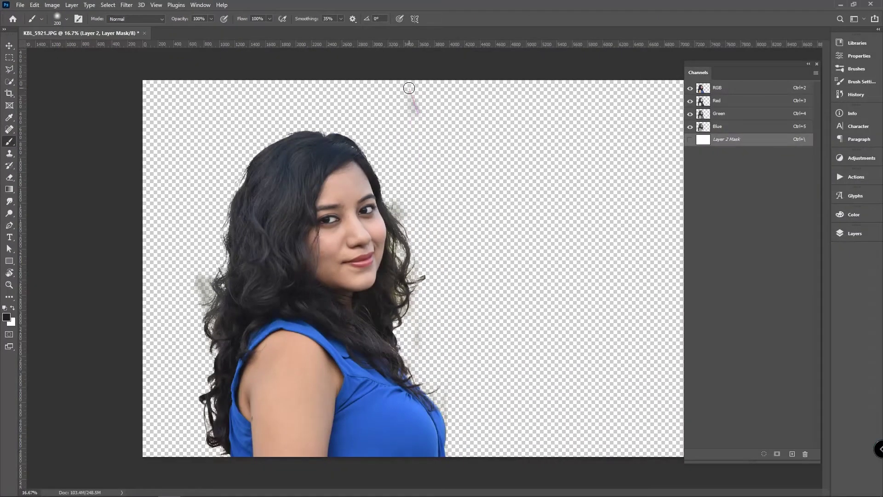
mouse_move(409, 88)
mouse_down()
mouse_move(419, 122)
mouse_move(393, 84)
mouse_move(414, 89)
mouse_move(444, 133)
mouse_move(374, 131)
mouse_up()
drag(401, 207, 408, 215)
Mask out the remaining background traces around the woman's outer curls using a smaller brush.
key(bracketleft)
key(bracketleft)
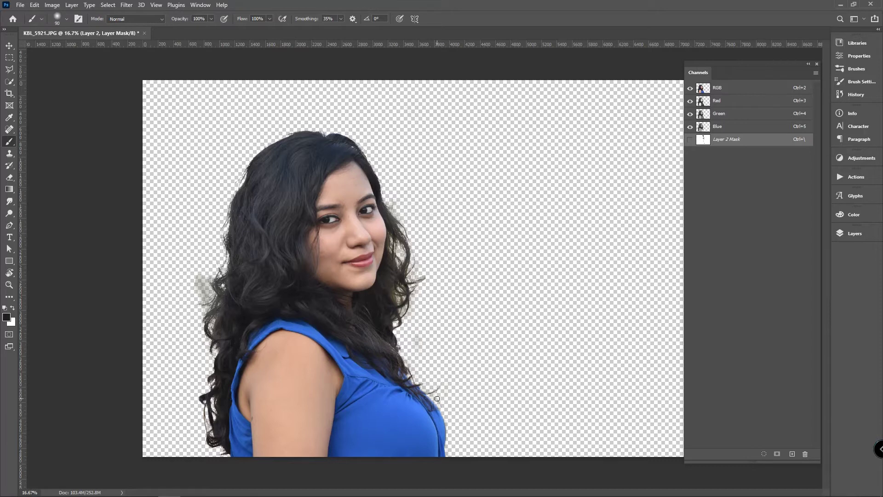
mouse_move(203, 284)
mouse_down()
mouse_move(194, 298)
mouse_move(195, 278)
mouse_up()
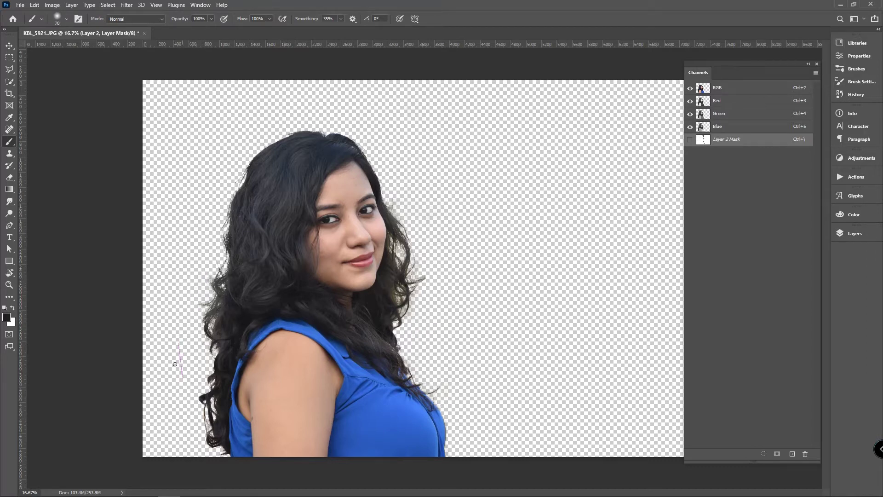
Create a new layer directly above the Background and fill it with the blue sampled from the woman's dress.
key(F7)
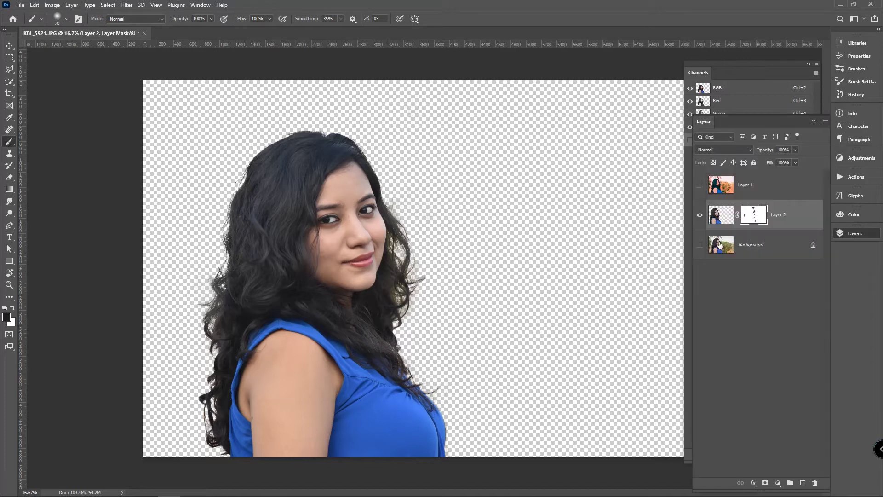
click(755, 249)
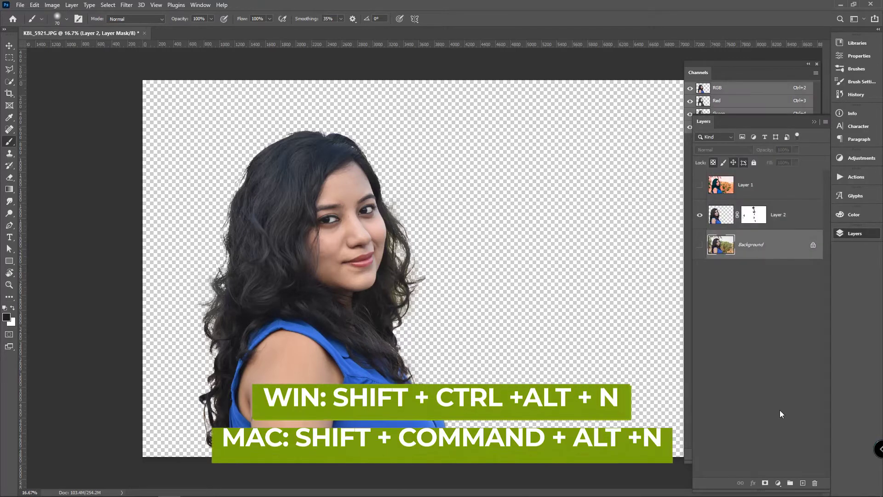
click(801, 482)
key(i)
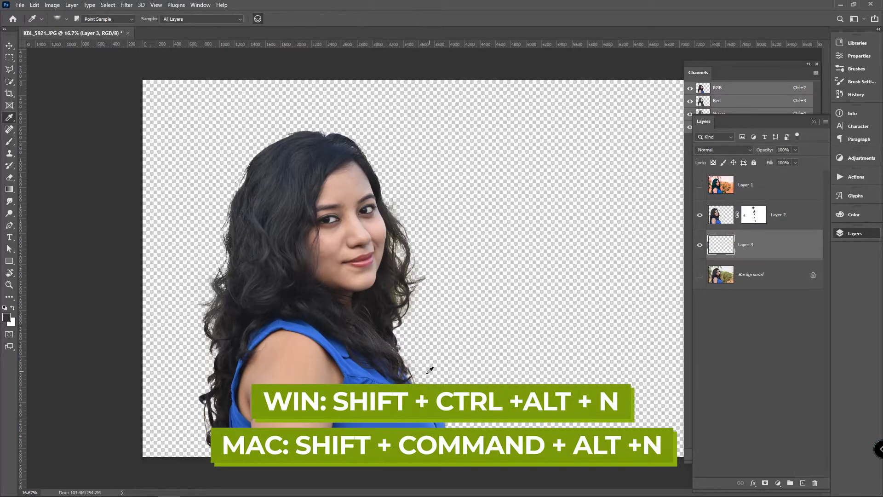
key(F7)
click(384, 376)
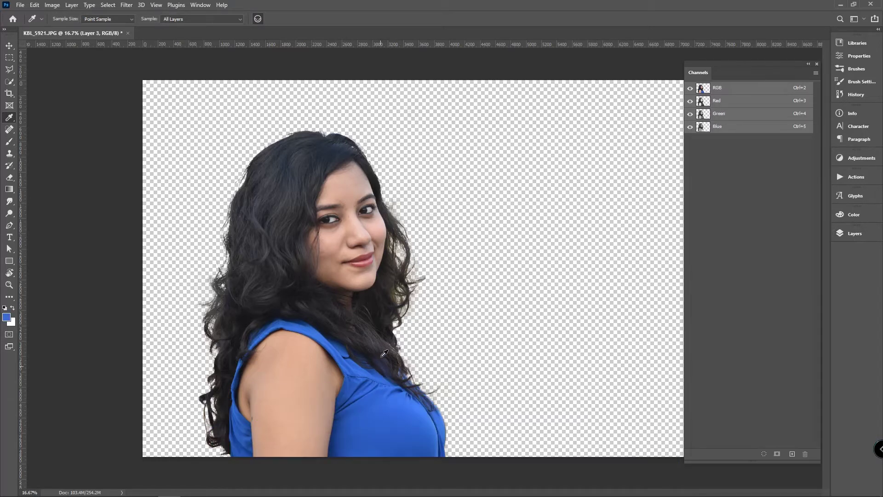
key(v)
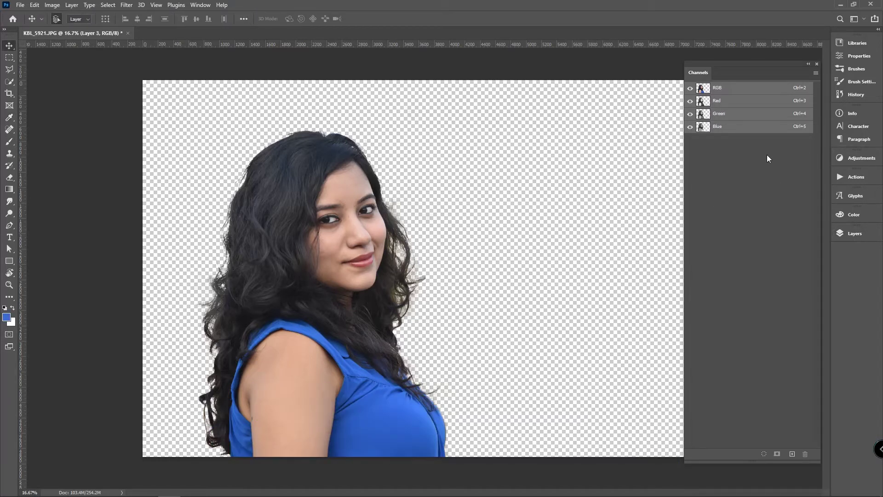
key(F7)
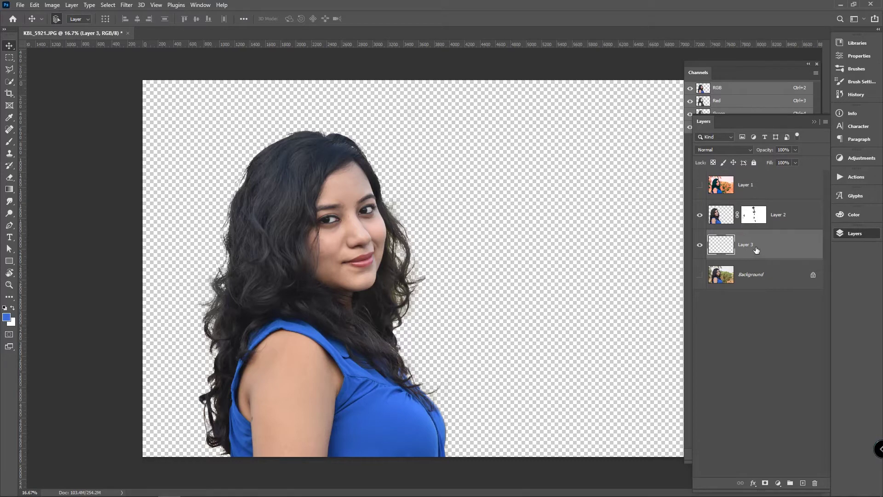
key(alt+BackSpace)
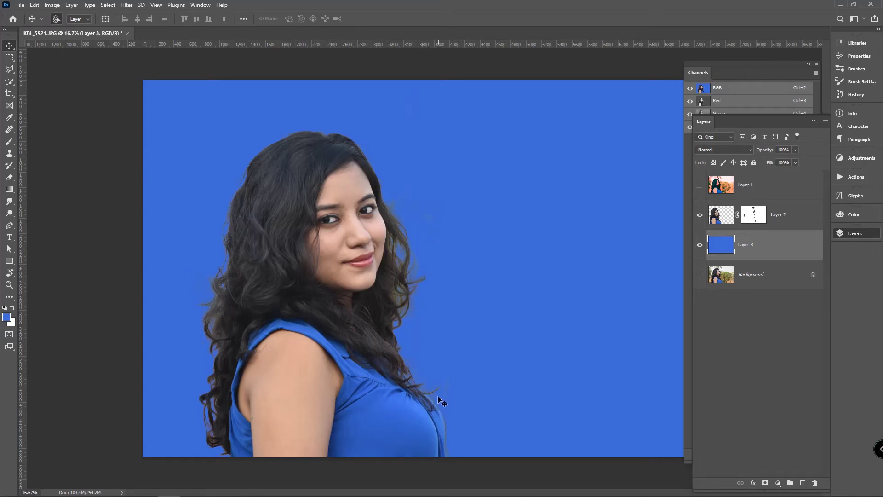
Paint black on Layer 2's mask along the front edge of the dress to remove the leftover fringe.
click(759, 216)
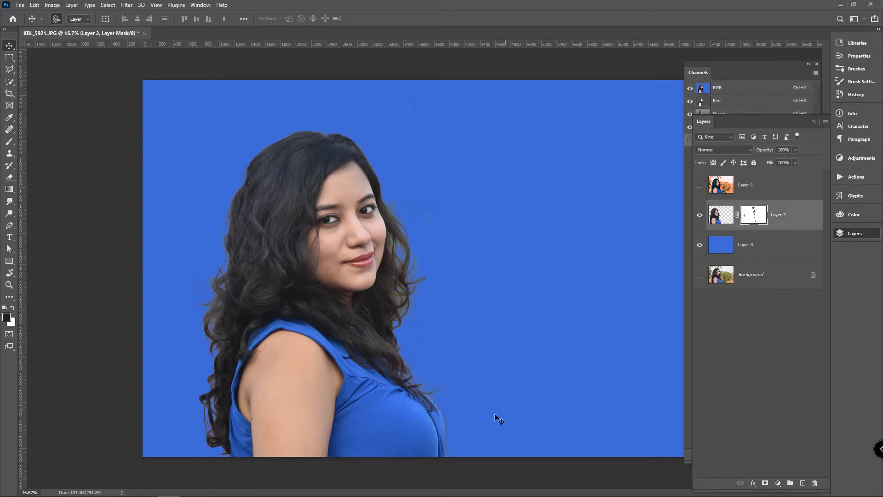
key(b)
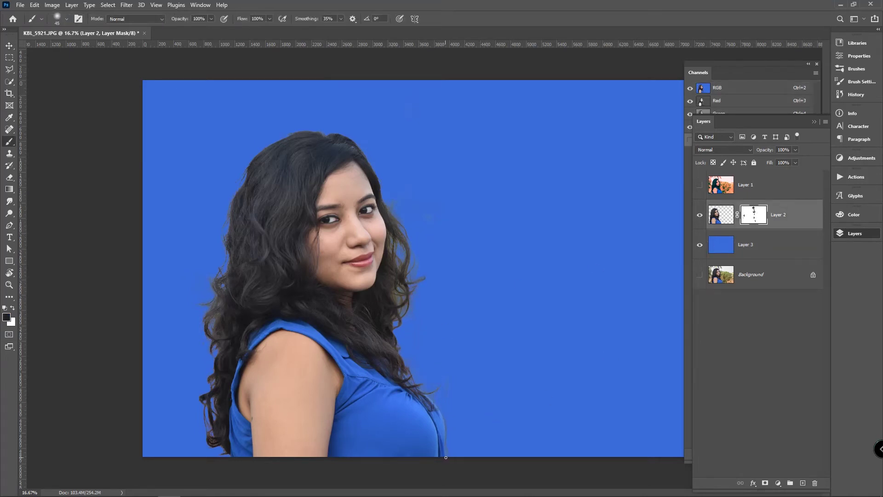
key(F7)
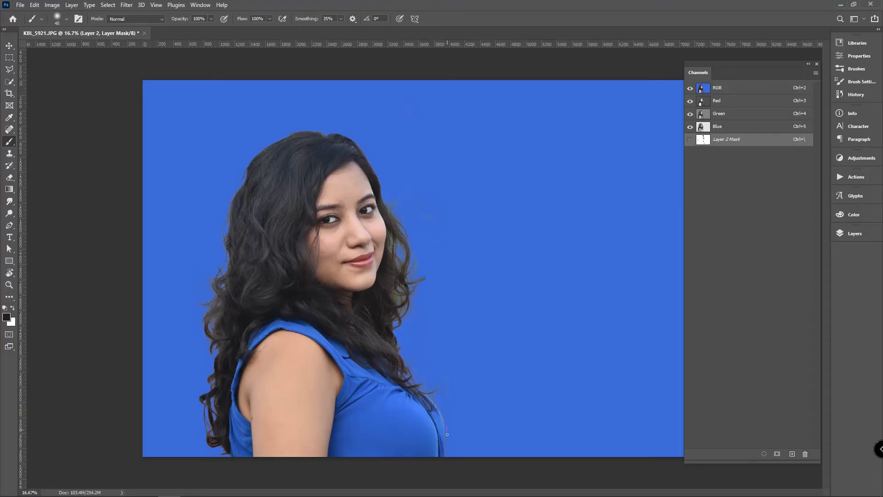
key(bracketright)
key(bracketright)
Add a new layer above Layer 2 and choose a hair-strand brush tip for painting extra hair.
click(855, 234)
click(721, 184)
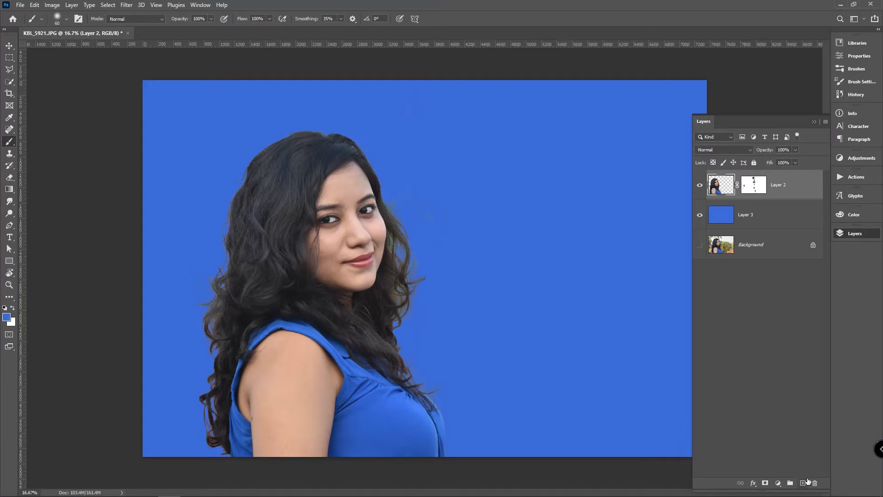
key(ctrl+alt+shift+n)
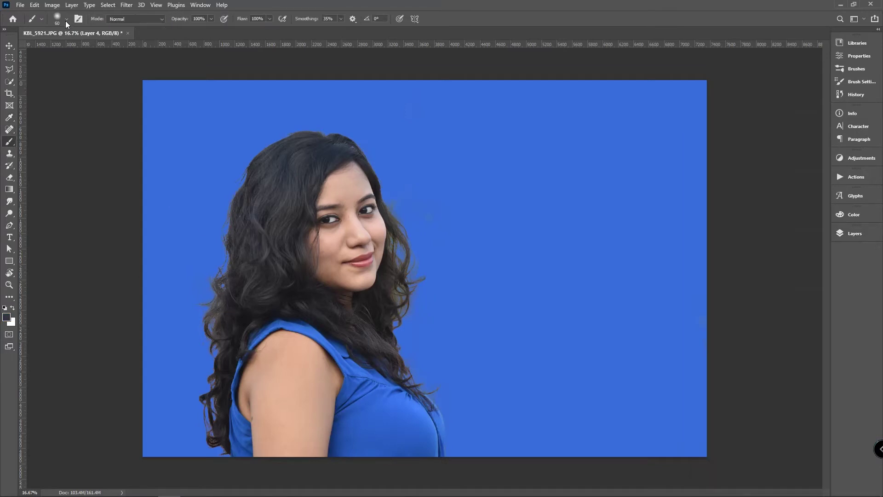
click(66, 20)
double_click(78, 196)
key(o)
key(b)
Paint dark hair strands along the outer hair edge behind the woman's back and on top of her head.
mouse_move(231, 226)
mouse_down()
mouse_move(222, 280)
mouse_move(248, 169)
mouse_move(224, 290)
mouse_move(229, 252)
mouse_move(215, 273)
mouse_move(214, 313)
mouse_up()
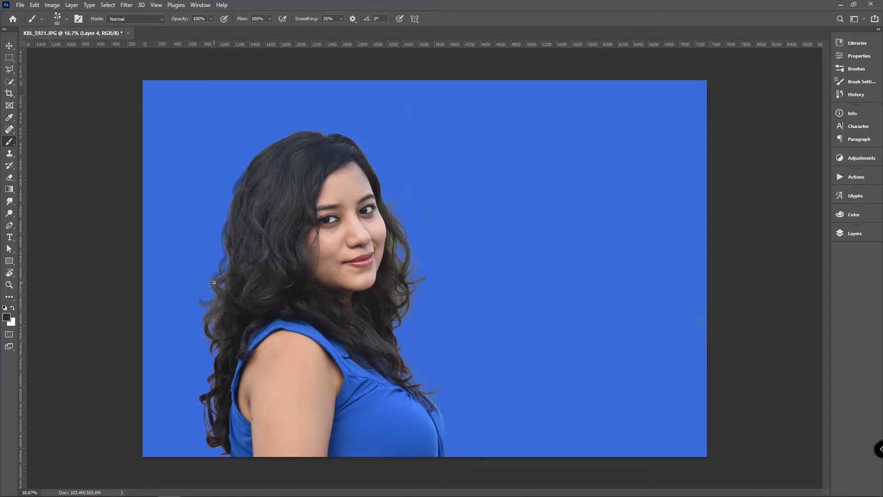
mouse_move(212, 344)
mouse_down()
mouse_move(218, 365)
mouse_move(243, 384)
mouse_move(216, 395)
mouse_up()
mouse_move(220, 362)
mouse_down()
mouse_move(210, 408)
mouse_move(216, 451)
mouse_move(226, 451)
mouse_up()
mouse_move(301, 133)
mouse_down()
mouse_move(288, 134)
mouse_move(322, 134)
mouse_up()
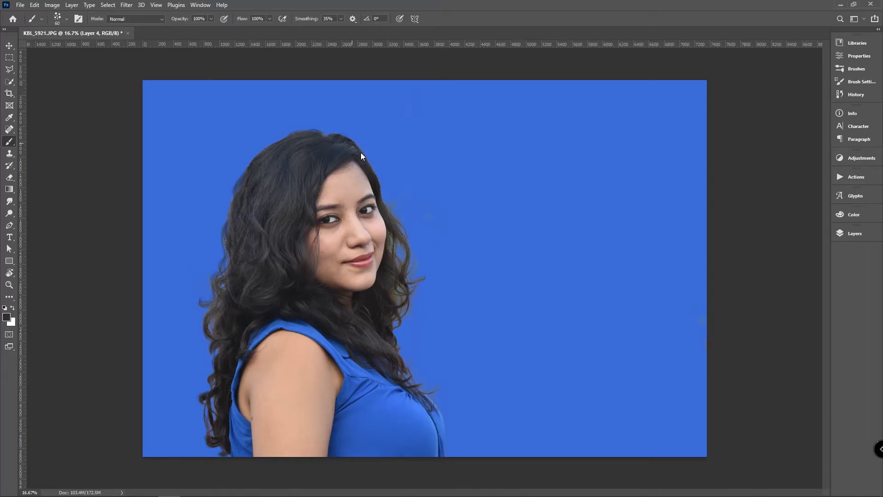
Paint dark hair strands along the face-side hair edge, from beside the forehead down to the chest.
drag(379, 186, 409, 236)
drag(371, 167, 390, 205)
mouse_move(396, 235)
mouse_down()
mouse_move(387, 271)
mouse_move(409, 245)
mouse_move(386, 194)
mouse_move(395, 291)
mouse_up()
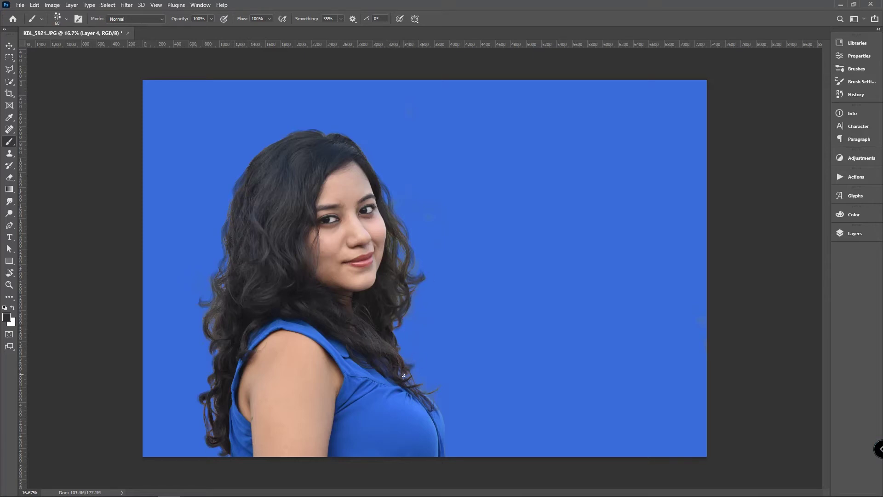
mouse_move(403, 376)
mouse_down()
mouse_move(445, 380)
mouse_move(417, 388)
mouse_up()
Paint a lighter-blue glow behind the woman on a new layer above the blue fill, using a very large soft round brush.
click(855, 234)
click(778, 244)
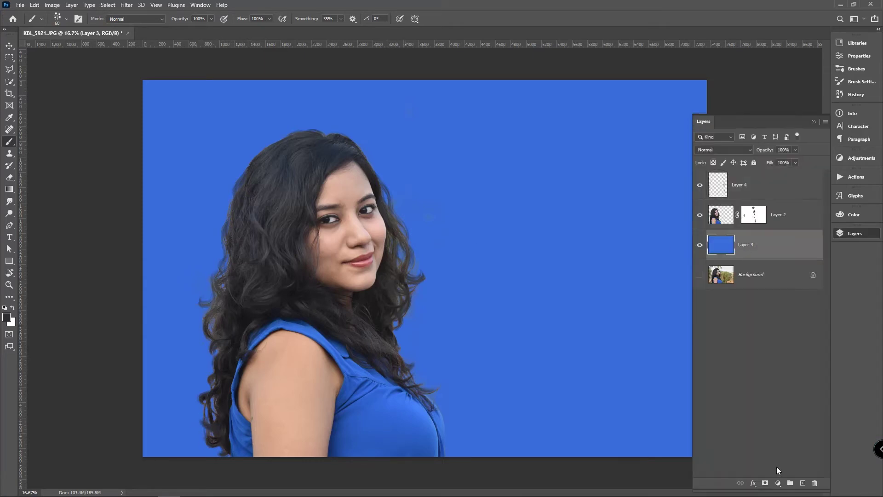
click(802, 483)
click(7, 317)
click(451, 193)
click(700, 170)
click(67, 19)
click(32, 109)
double_click(33, 106)
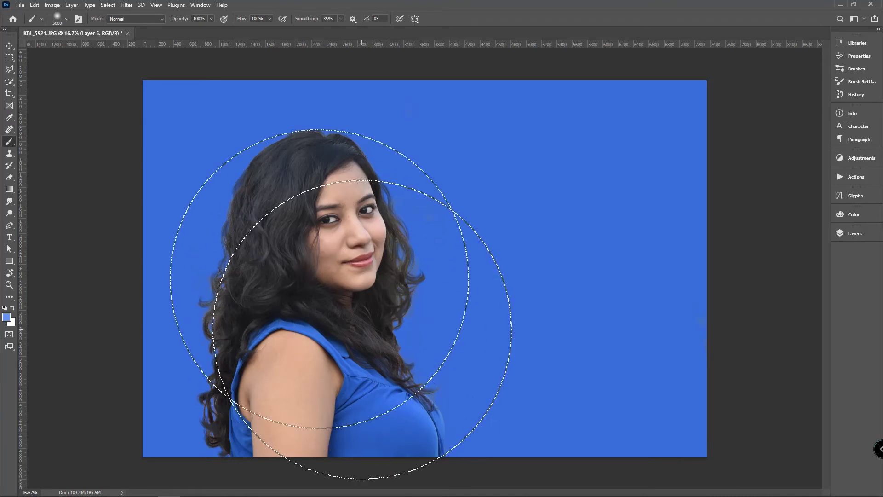
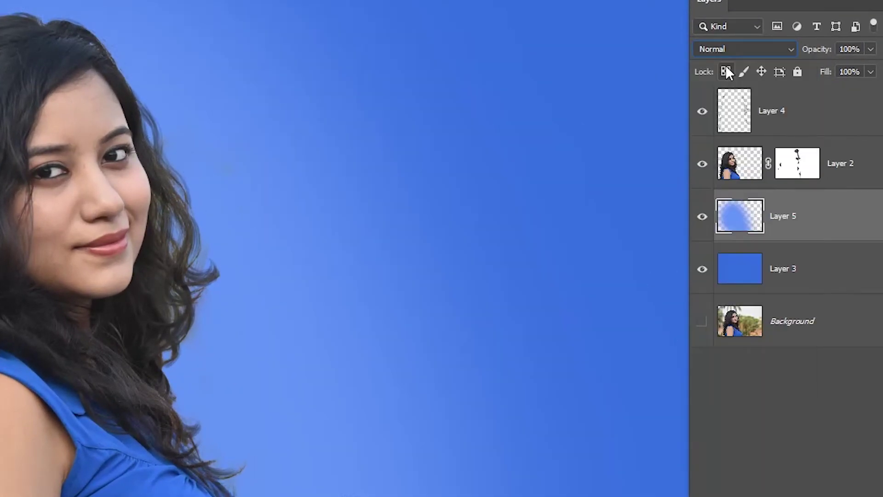
Toggle the visibility of Layer 4 to compare the hair with and without the painted strands.
click(782, 112)
click(700, 113)
click(700, 113)
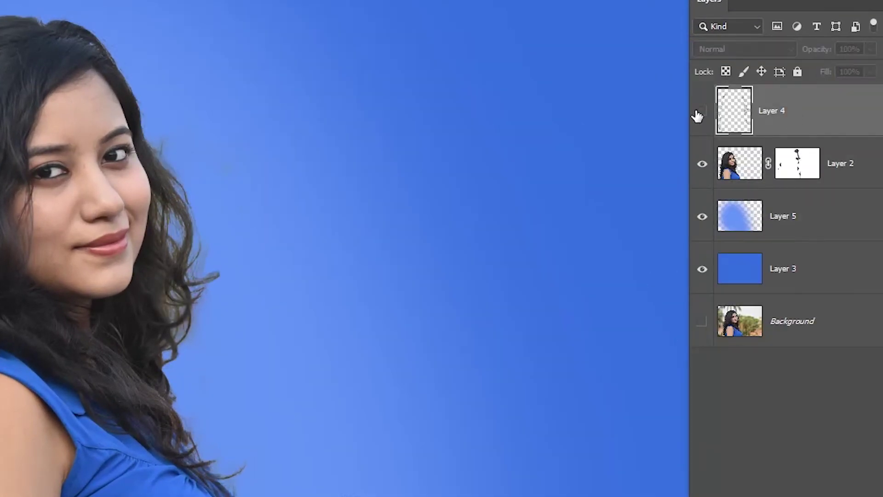
click(701, 112)
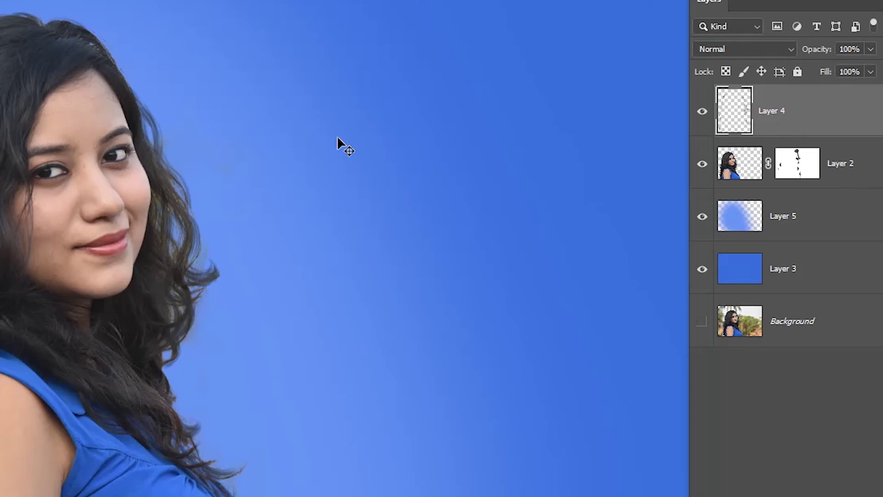
Group the glow layer with the blue fill layer and add a Photo Filter adjustment above the group.
click(784, 226)
shift+click(787, 266)
key(ctrl+g)
click(794, 481)
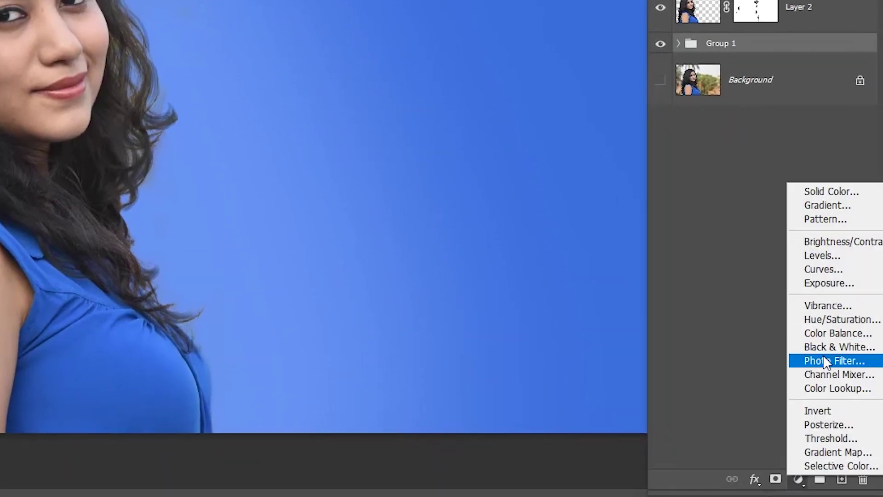
click(824, 363)
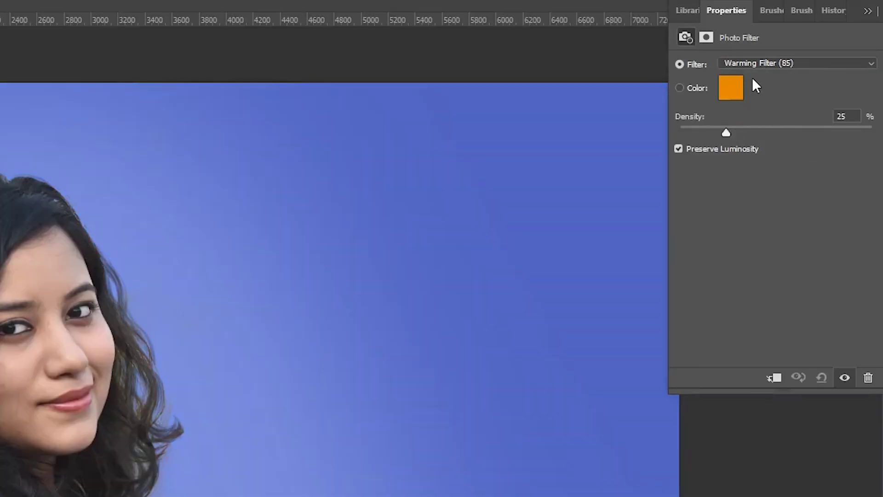
Try different Photo Filter presets on the background, including Cooling Filter (LBB) and Sepia.
click(782, 63)
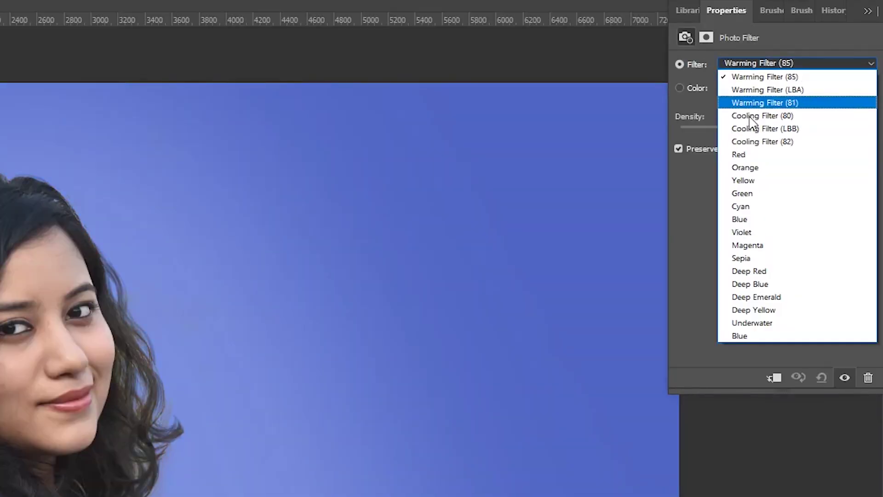
click(747, 153)
key(Up)
key(Up)
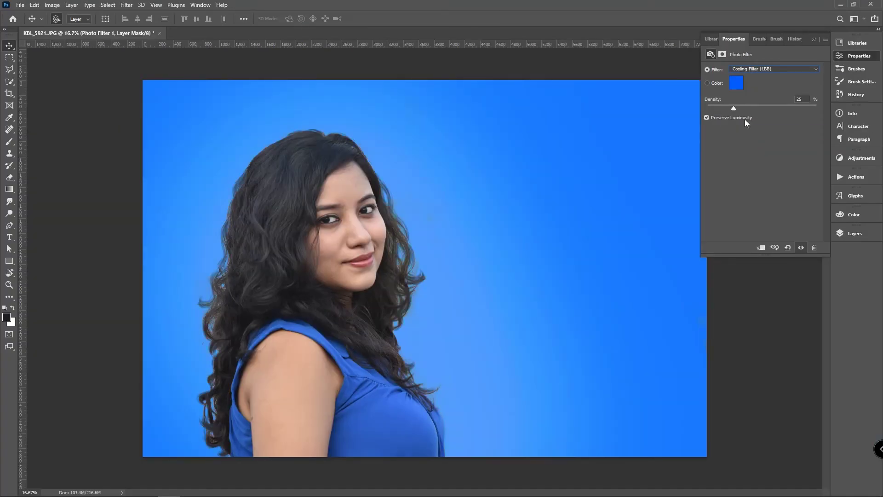
key(Down)
click(761, 69)
click(755, 84)
click(750, 68)
click(744, 180)
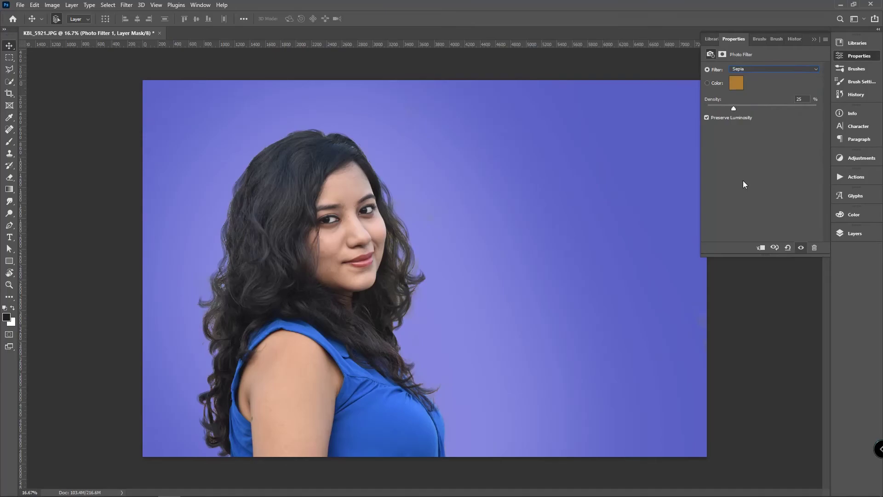
click(744, 290)
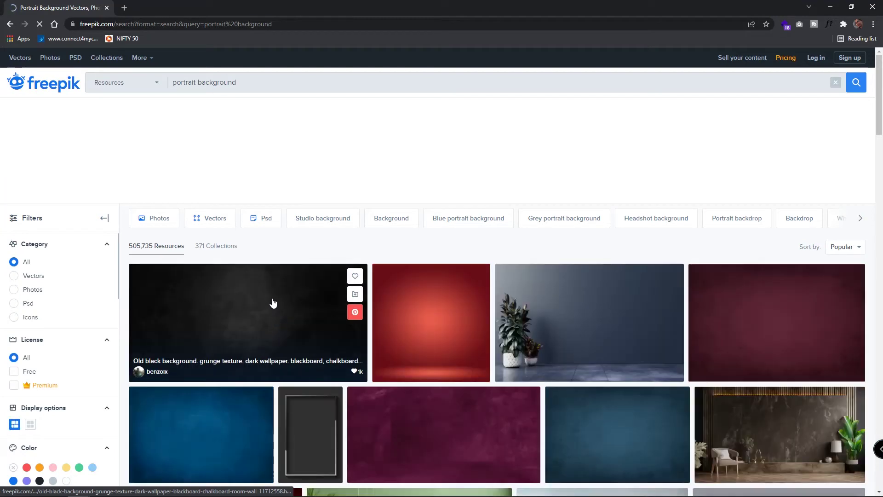
Switch to Freepik in the browser, download the free blue textured wall wallpaper photo, and select its JPG in the Desktop folder.
scroll(273, 302, down, 1)
click(217, 376)
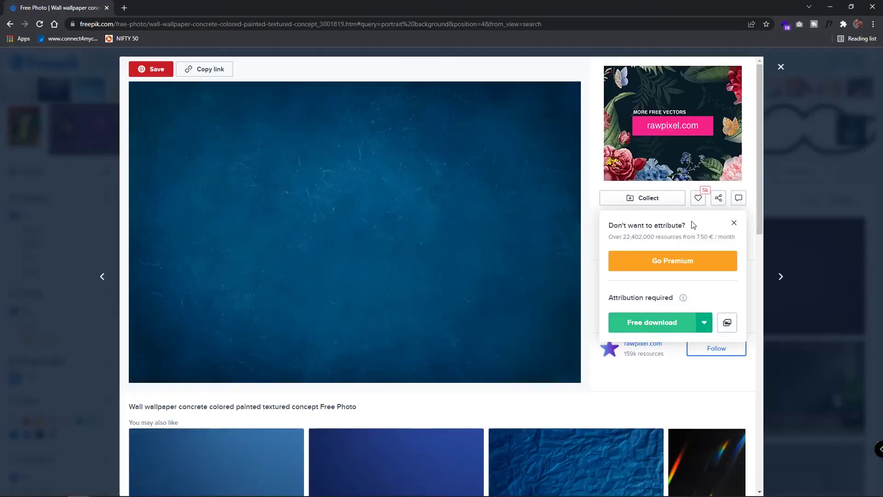
click(675, 325)
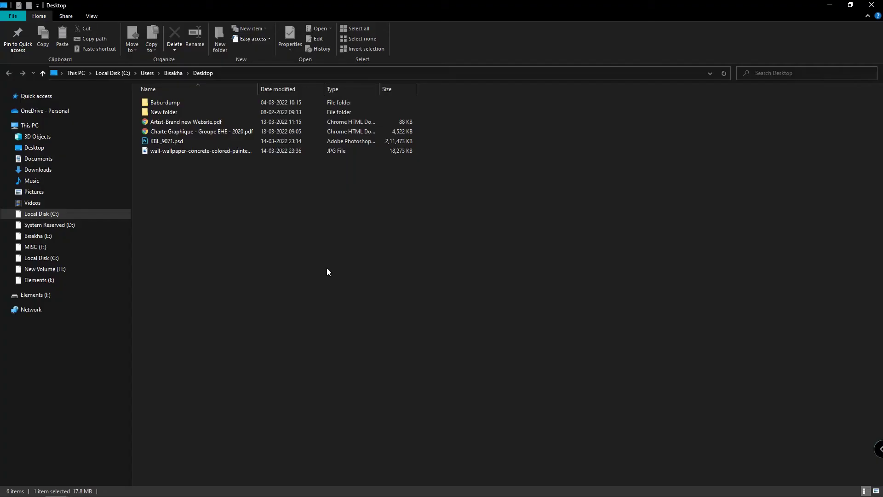
click(165, 149)
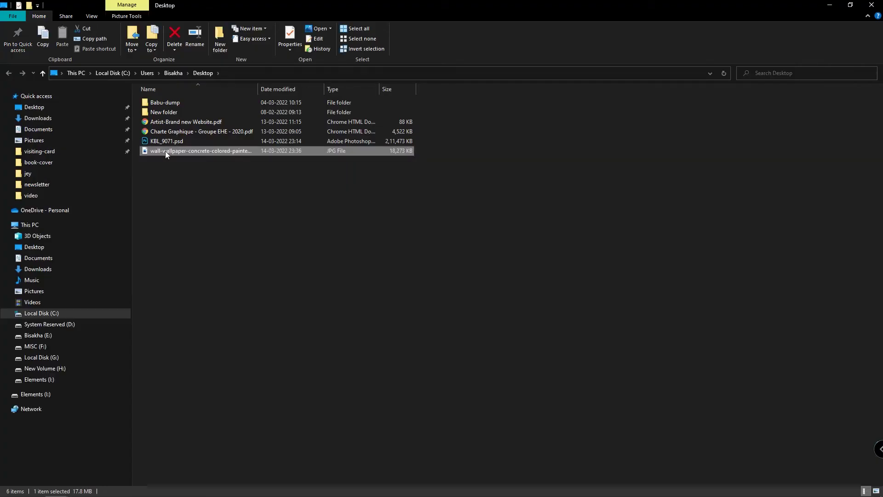
Place the blue textured wall JPG into the open KBL_5921 portrait document and scale it to cover the whole canvas.
click(165, 490)
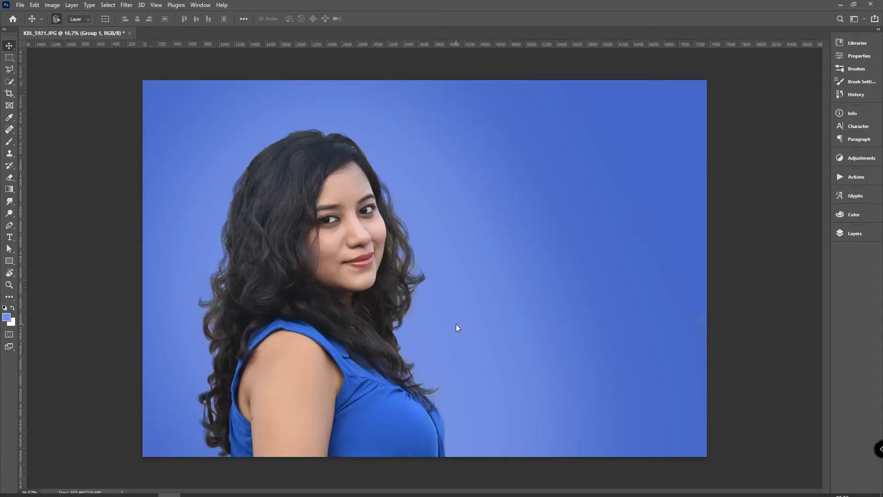
key(ctrl+t)
drag(655, 422, 712, 457)
key(Return)
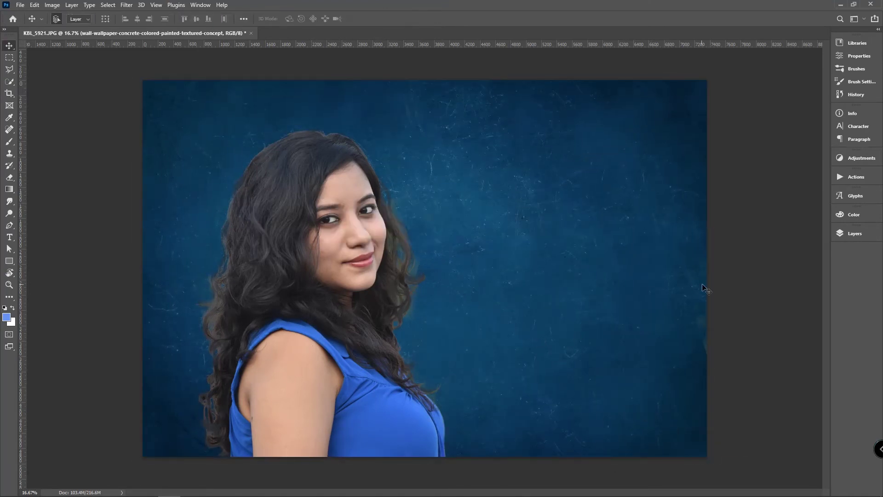
Move the wall wallpaper layer into Group 1, between Layer 5 and Layer 3.
key(F7)
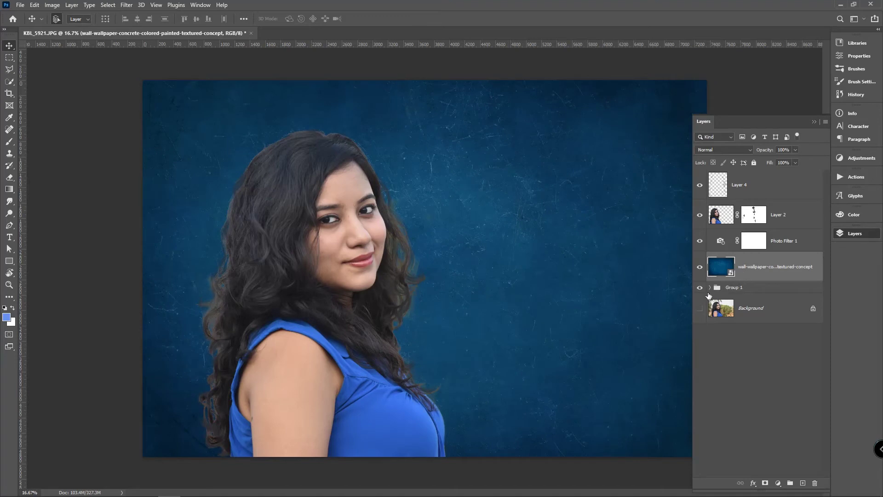
click(710, 287)
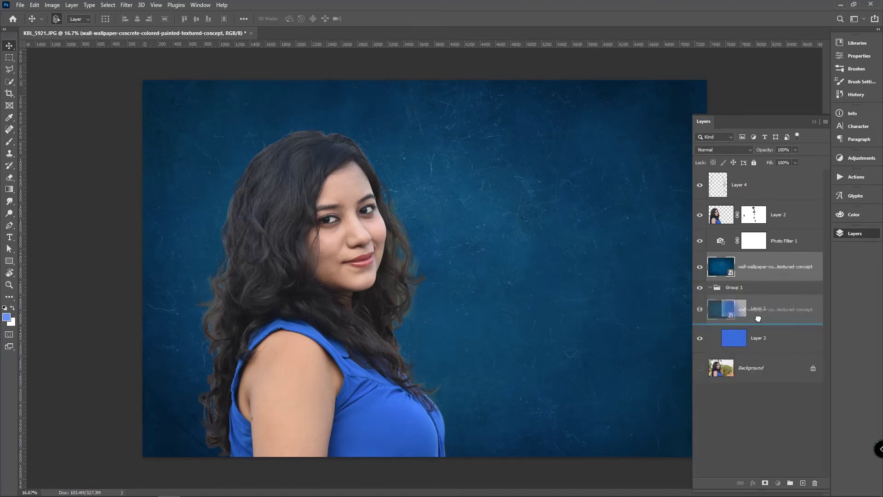
drag(758, 322, 758, 323)
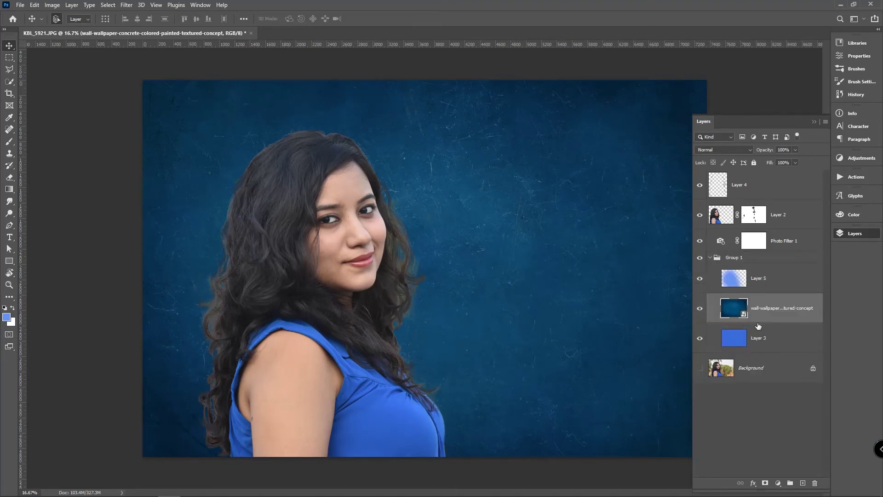
Try Soft Light and Overlay on Layer 5, and set its blend mode to Color Dodge with 52% opacity.
click(762, 281)
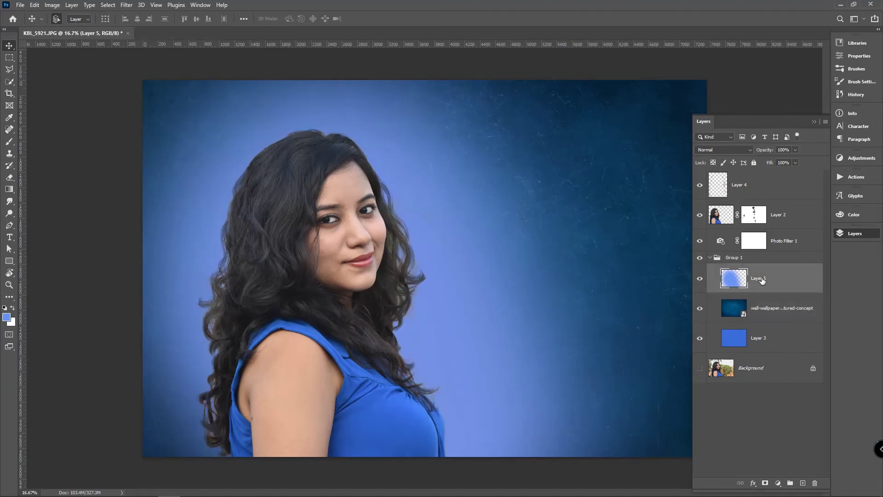
click(727, 148)
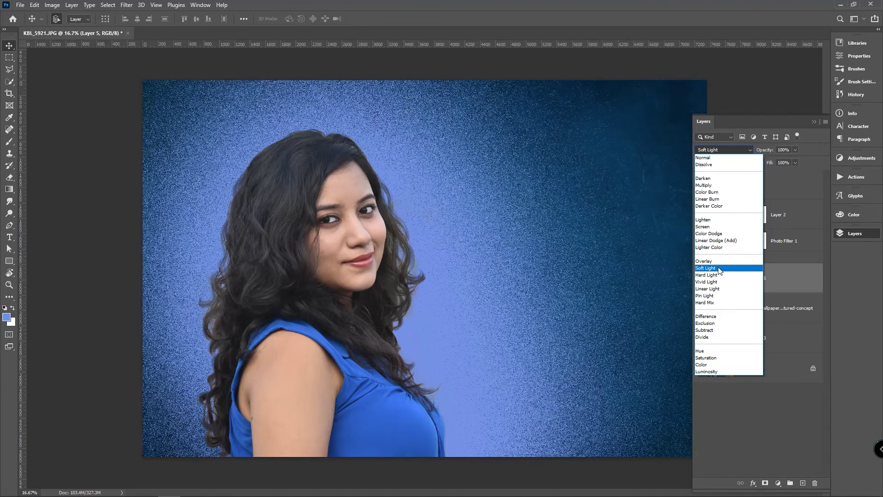
click(720, 269)
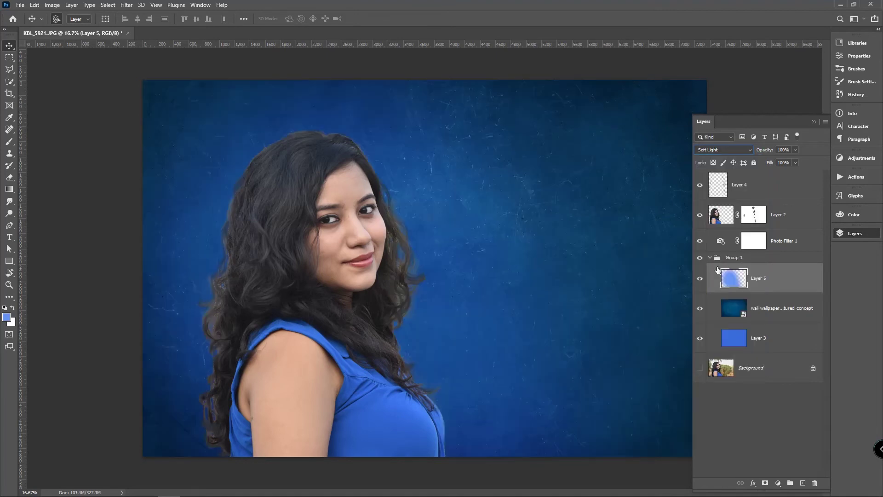
key(Up)
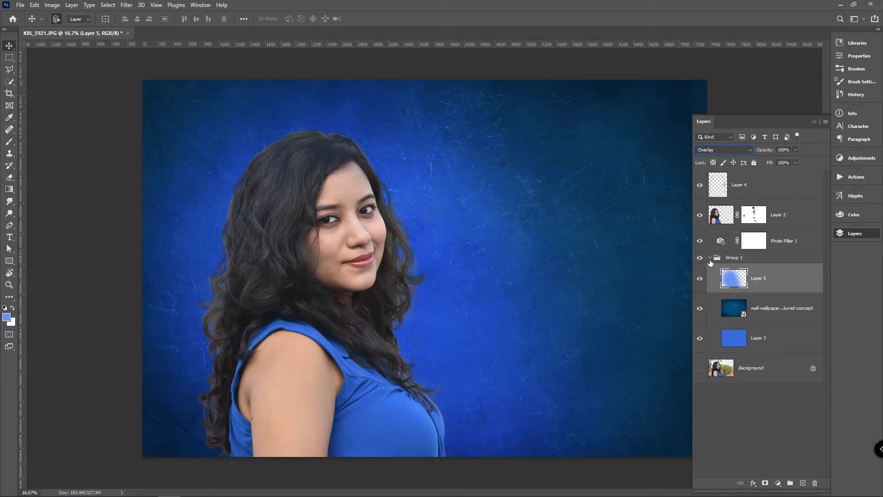
key(Up)
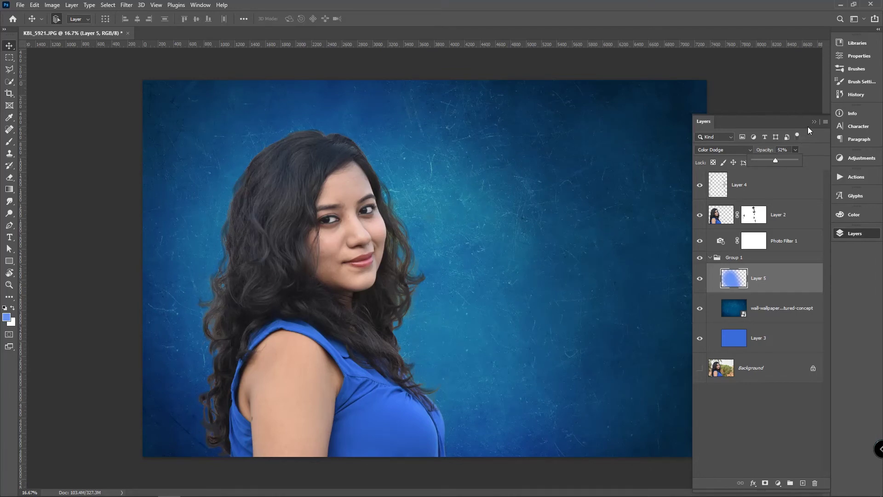
key(Up)
key(Up)
click(814, 122)
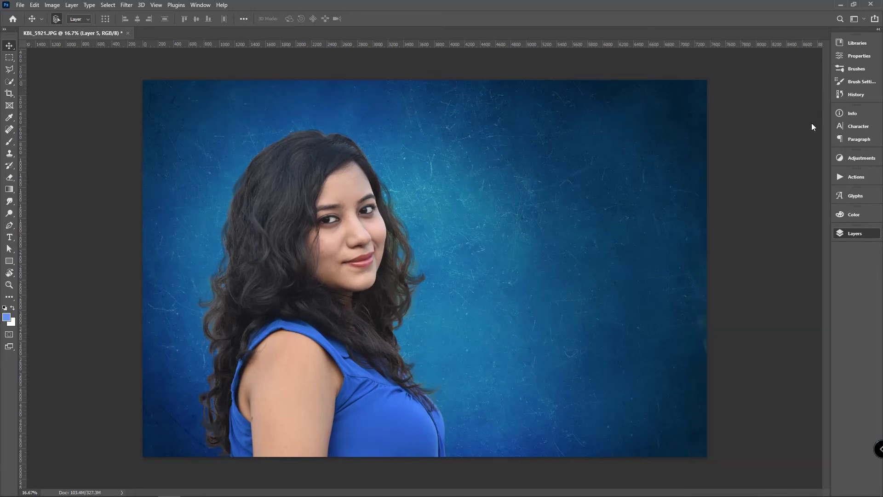
Add a second Curves adjustment layer on top and raise its RGB black point to an output of 7.
click(772, 292)
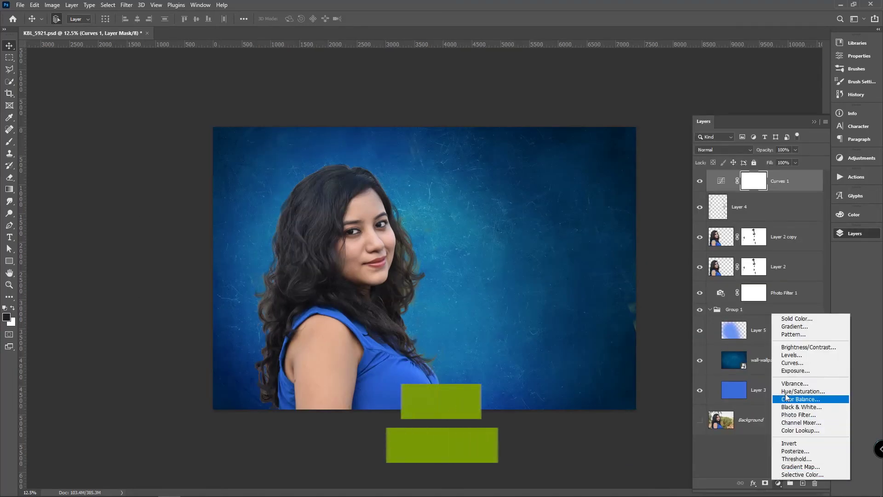
click(810, 354)
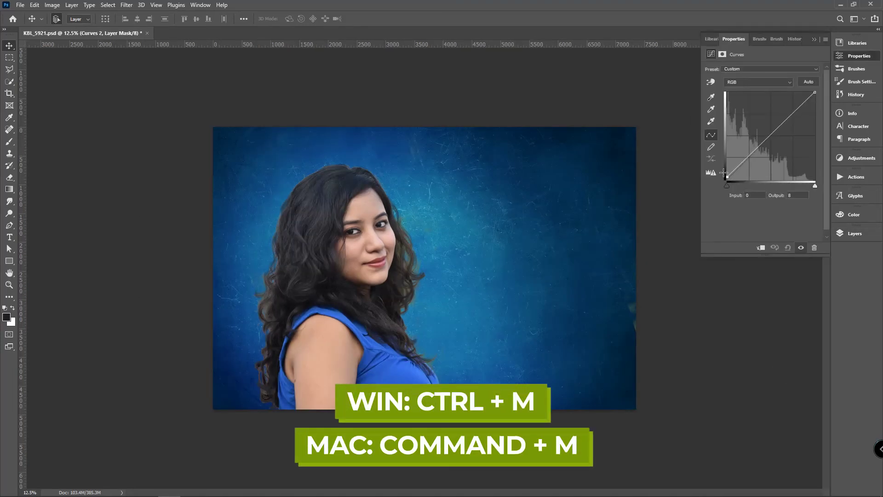
drag(727, 180, 705, 178)
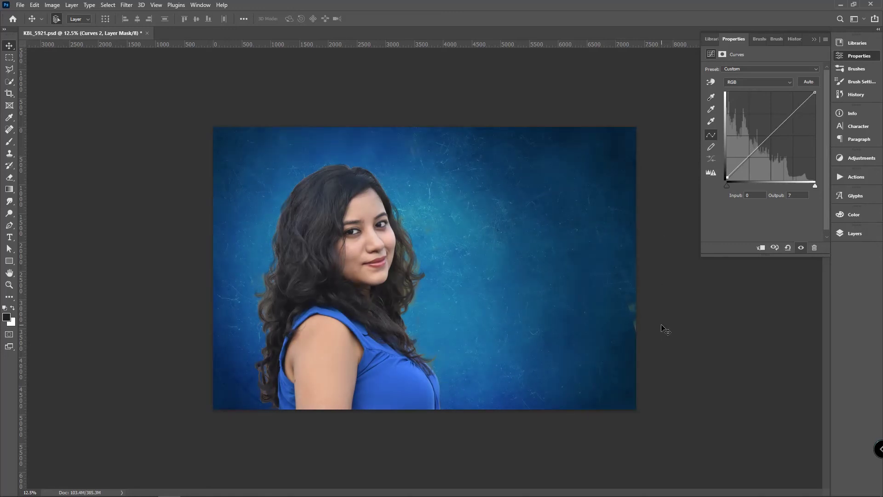
Enlarge the glow on Layer 5 slightly beyond the lower-left corner of the canvas.
key(F7)
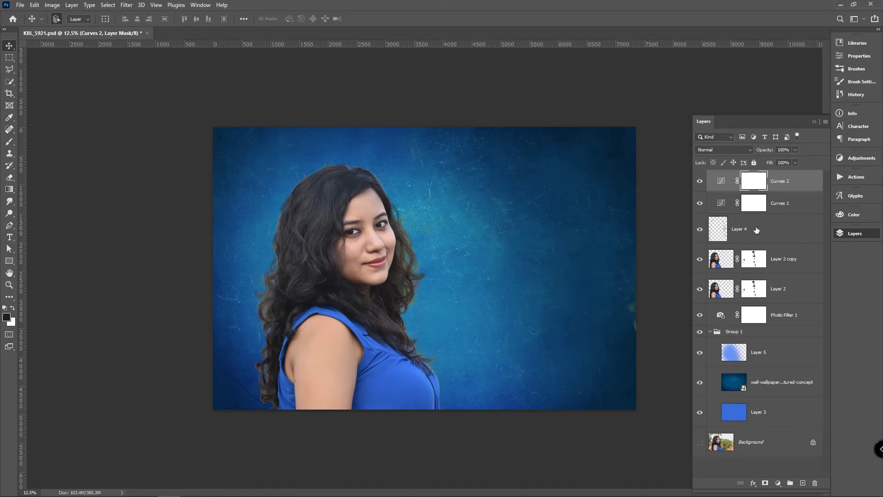
click(759, 352)
key(F7)
drag(213, 409, 198, 431)
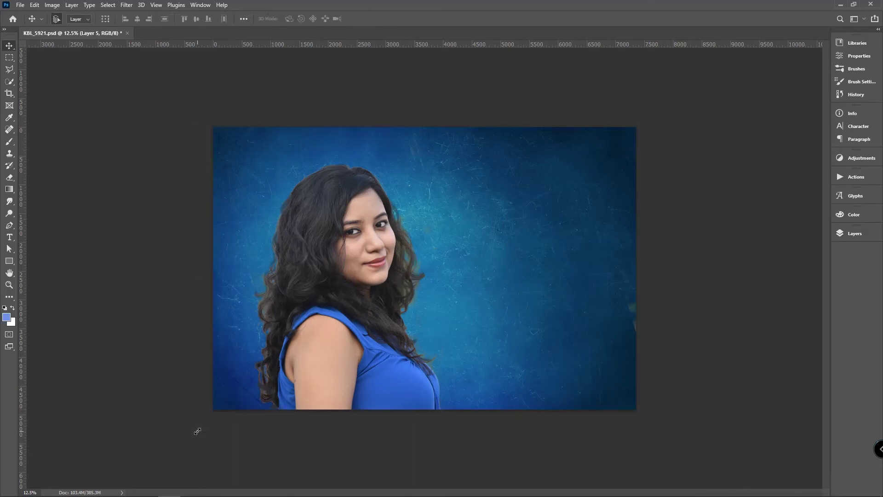
Paint extra strands on Layer 4 along the hair's left edge with a smaller brush and a dark colour sampled from the hair.
key(F7)
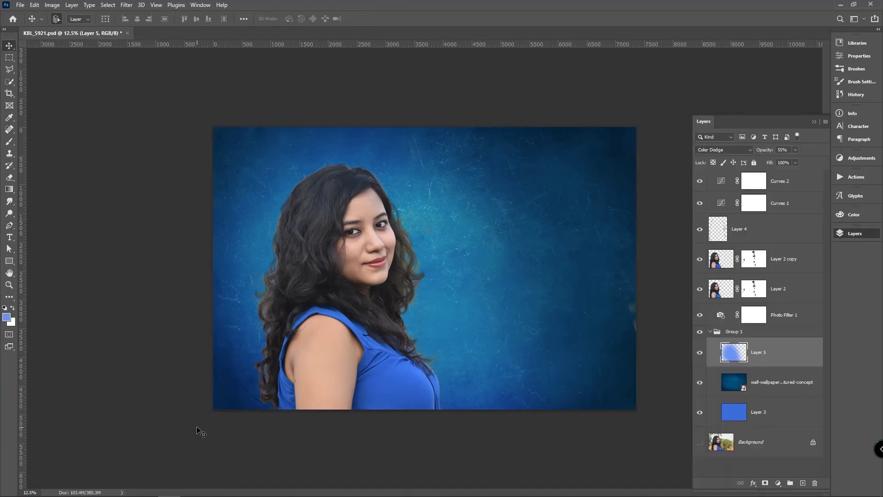
key(ctrl+plus)
click(745, 228)
key(i)
key(F7)
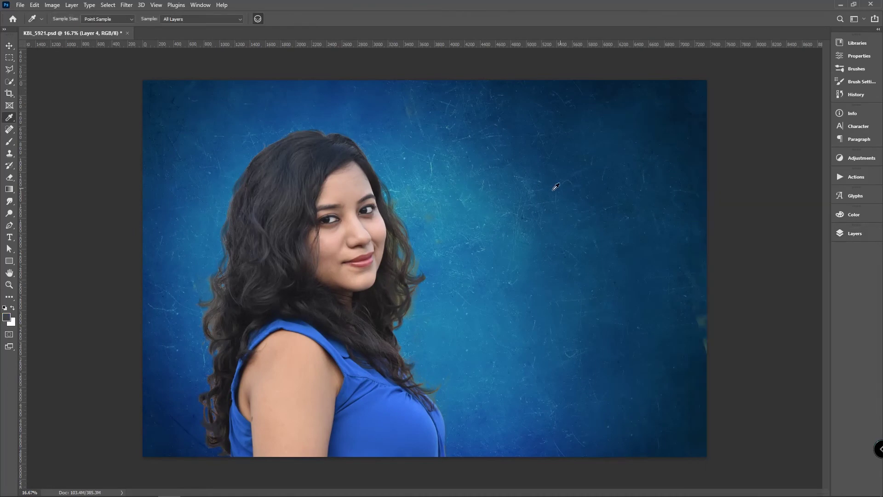
key(F7)
key(b)
key(F7)
click(66, 19)
click(457, 15)
key(bracketleft)
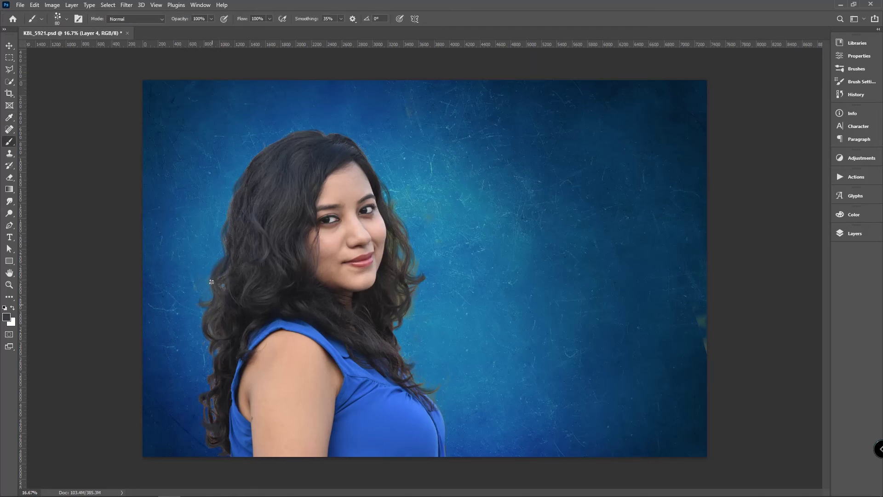
alt+click(230, 344)
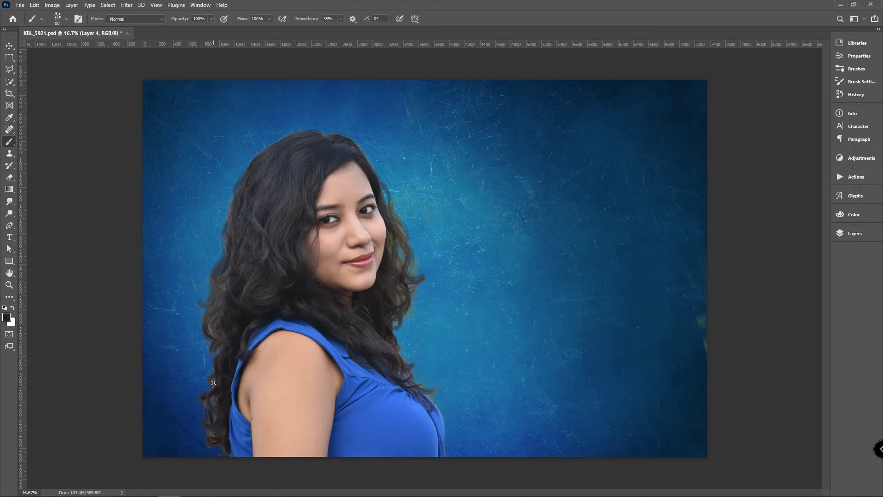